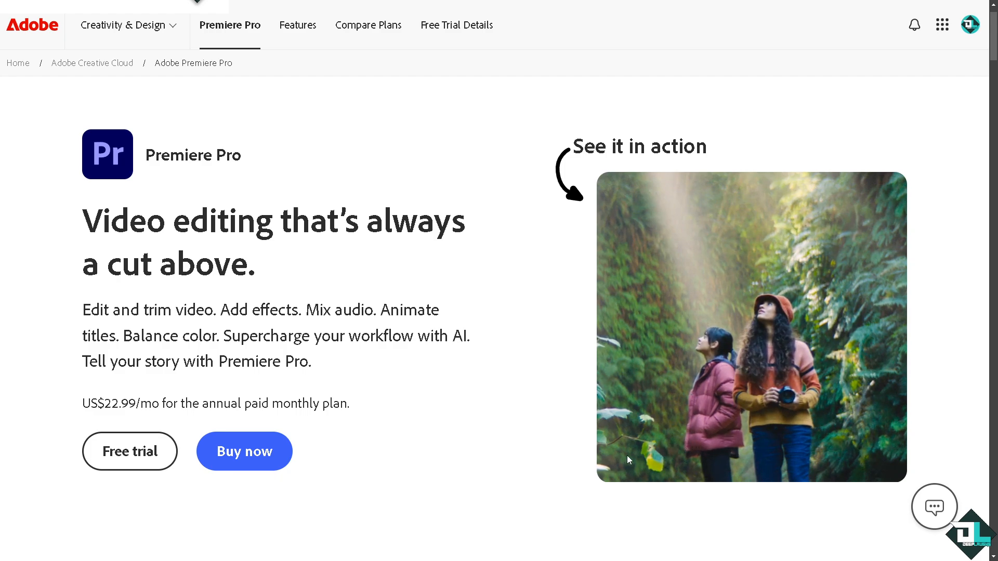
Open the Premiere Pro free trial offer and look over the plan categories for business and for students and teachers.
left_click(705, 411)
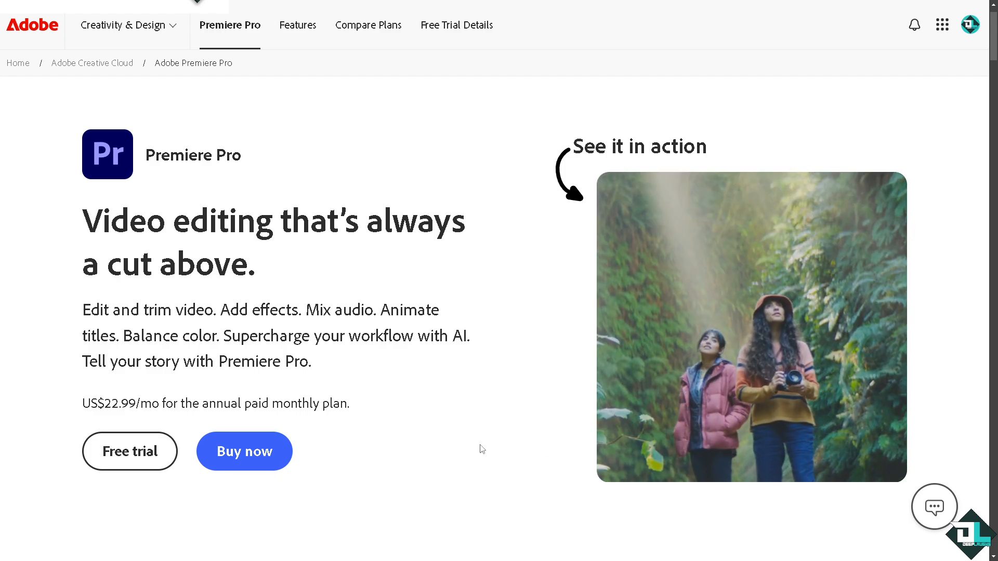
left_click(119, 457)
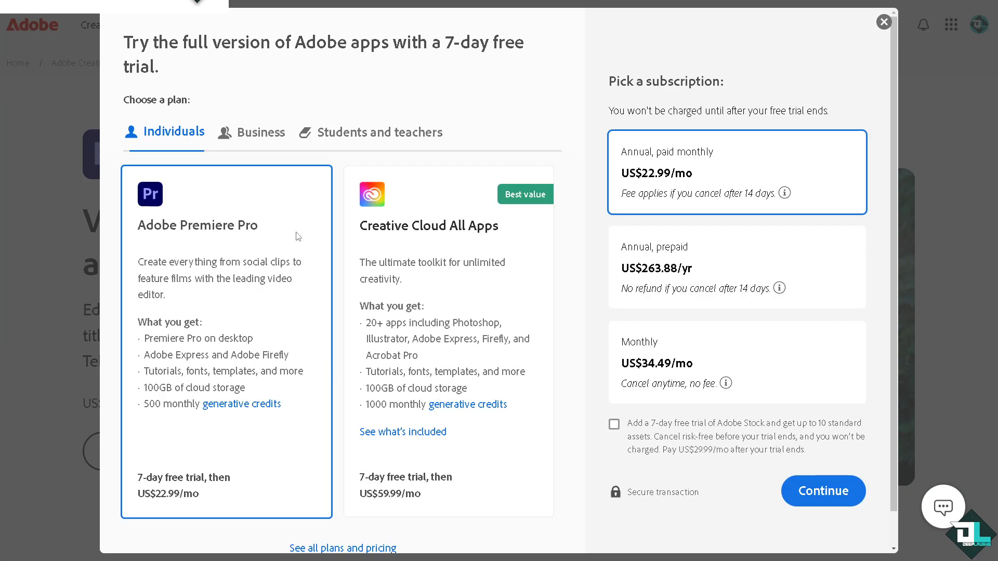
left_click(262, 136)
left_click(366, 143)
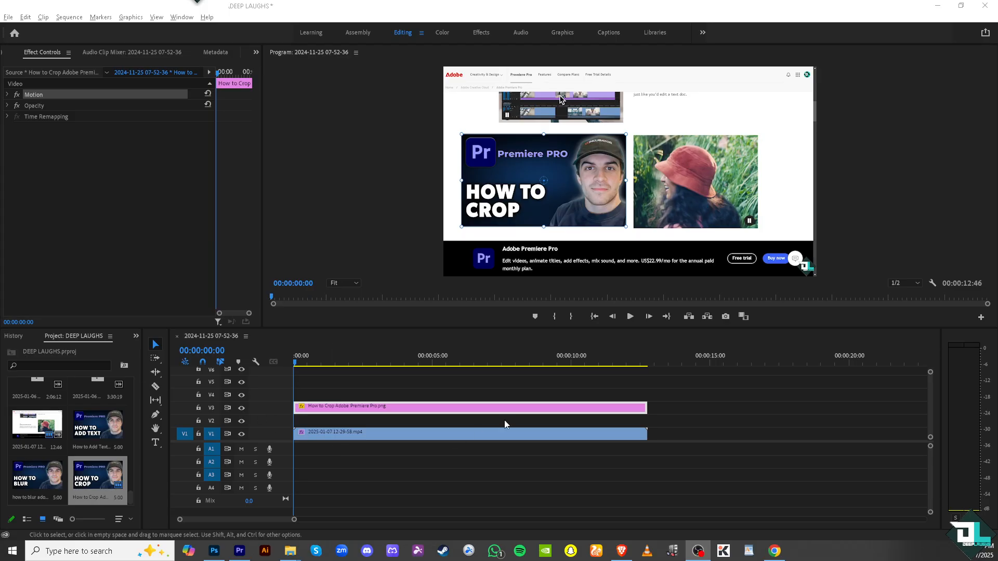
Switch to Premiere Pro and play the sequence from its start to preview the footage.
left_click(634, 317)
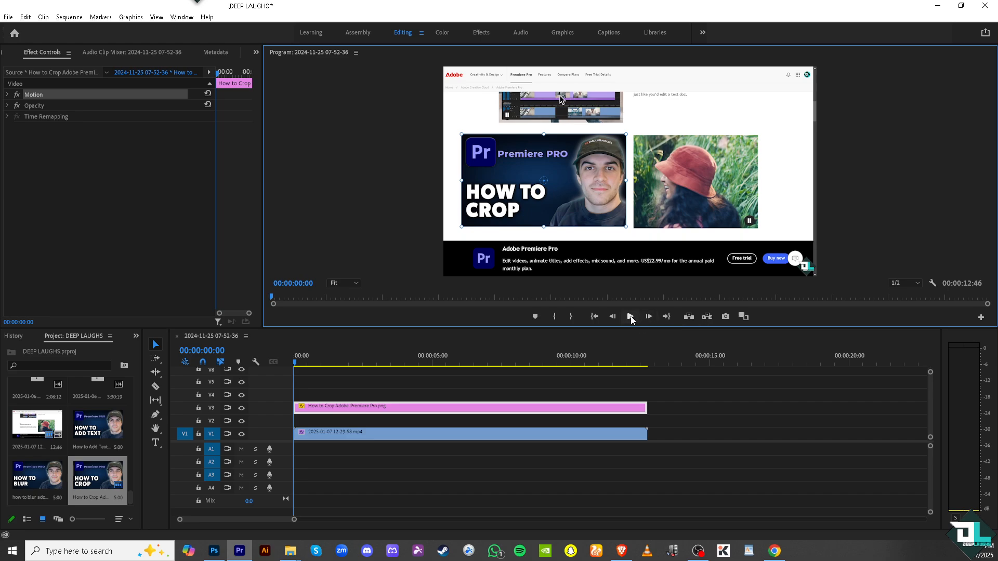
left_click(630, 317)
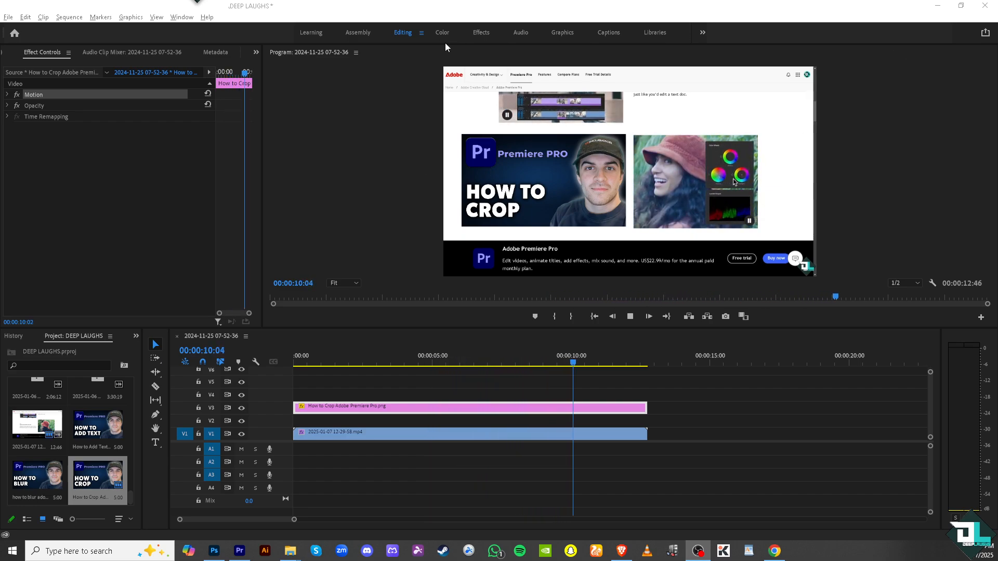
left_click(482, 32)
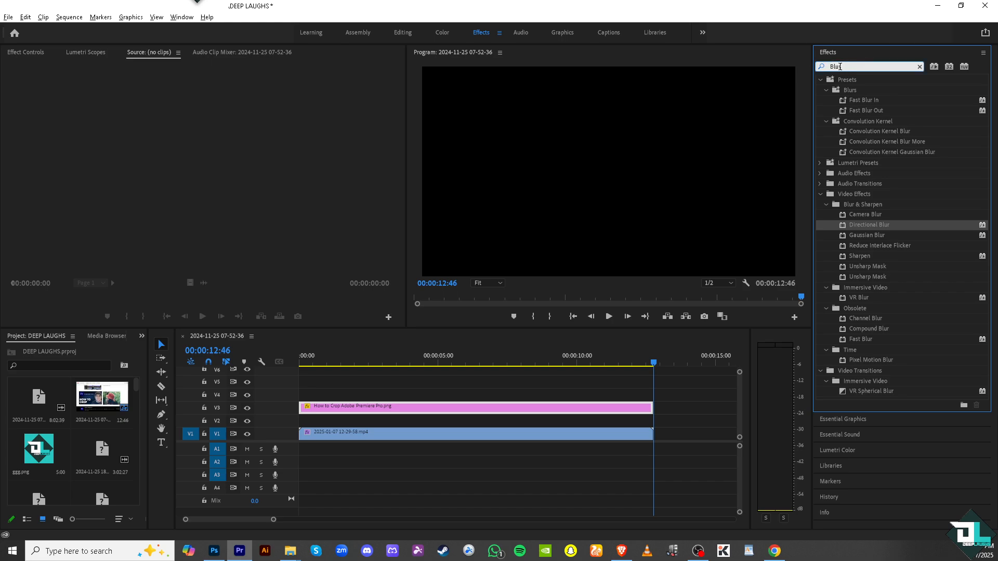
left_click(863, 66)
key("BackSpace")
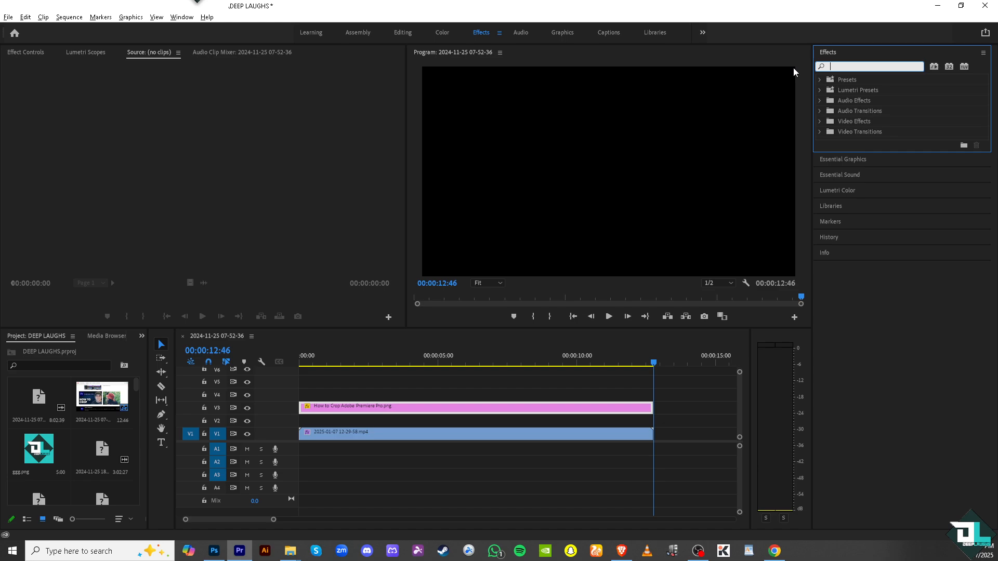
type("CROP")
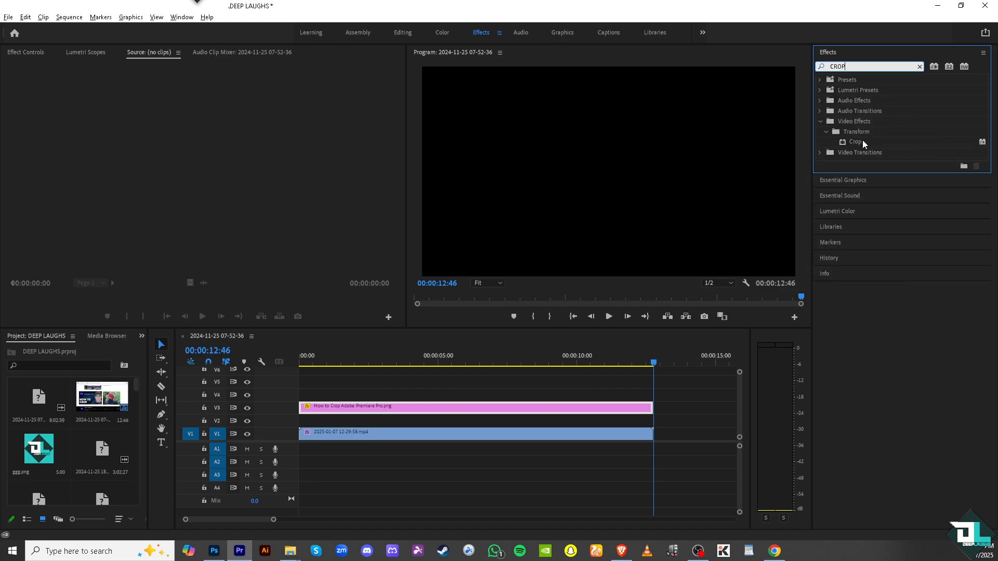
left_click_drag(859, 142, 435, 430)
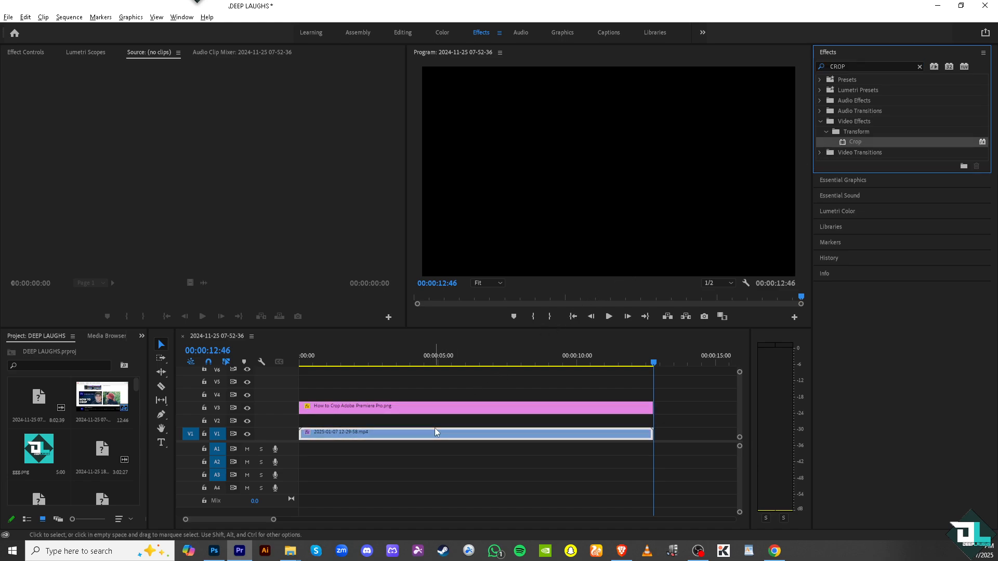
Return the playhead to the sequence start and add a rectangular mask to the V1 clip's Crop effect.
left_click_drag(653, 363, 431, 363)
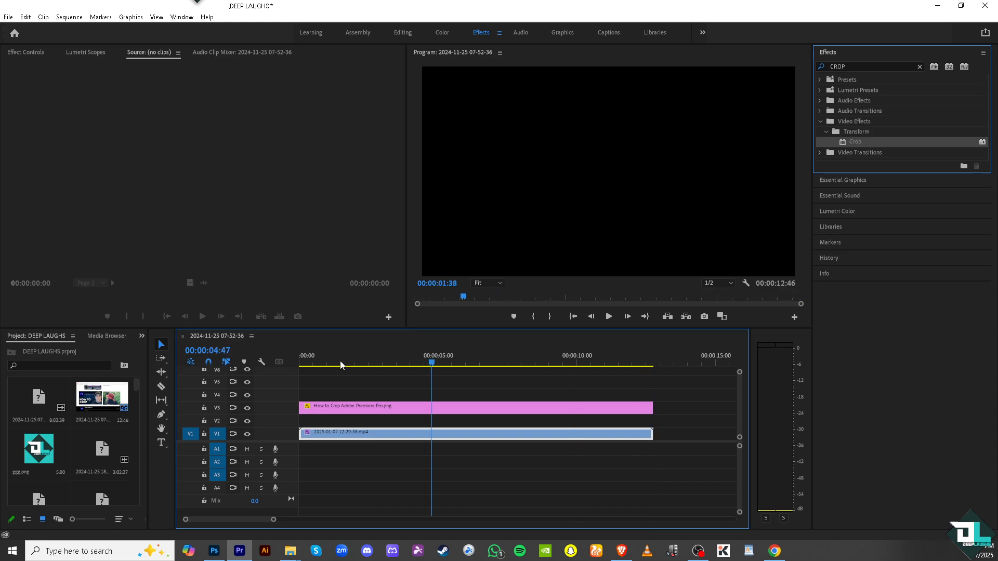
key("Home")
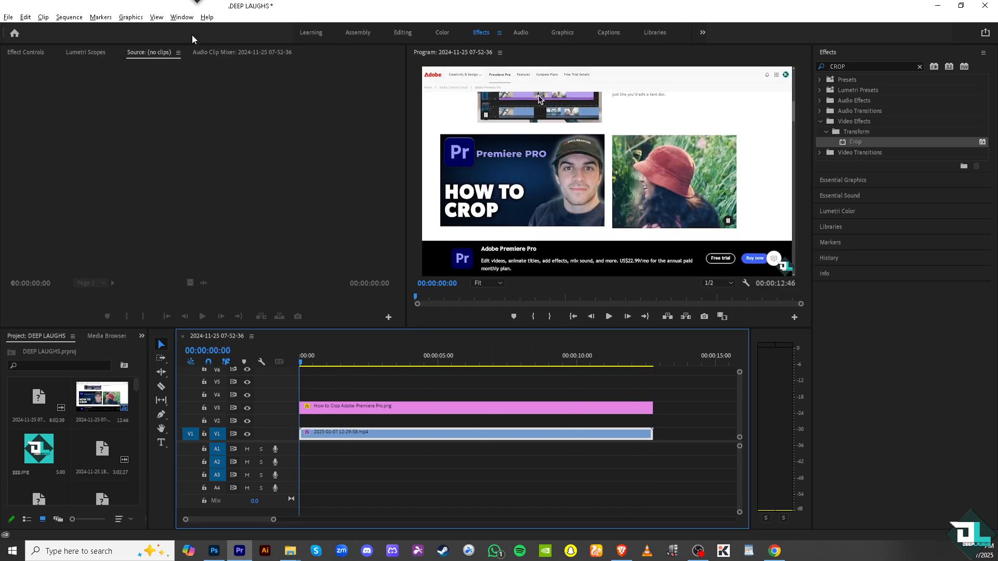
left_click(404, 33)
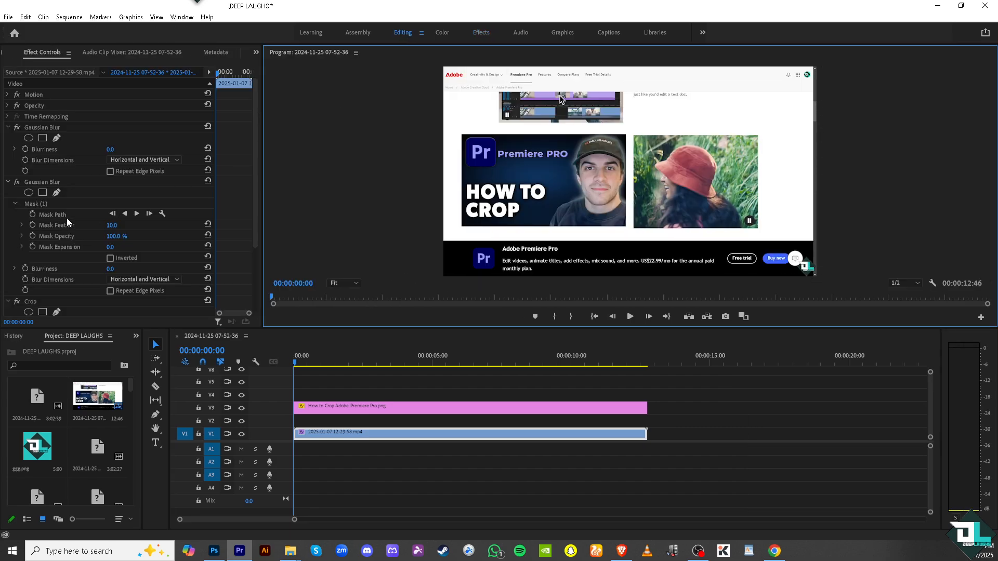
scroll(58, 235, "down", 4)
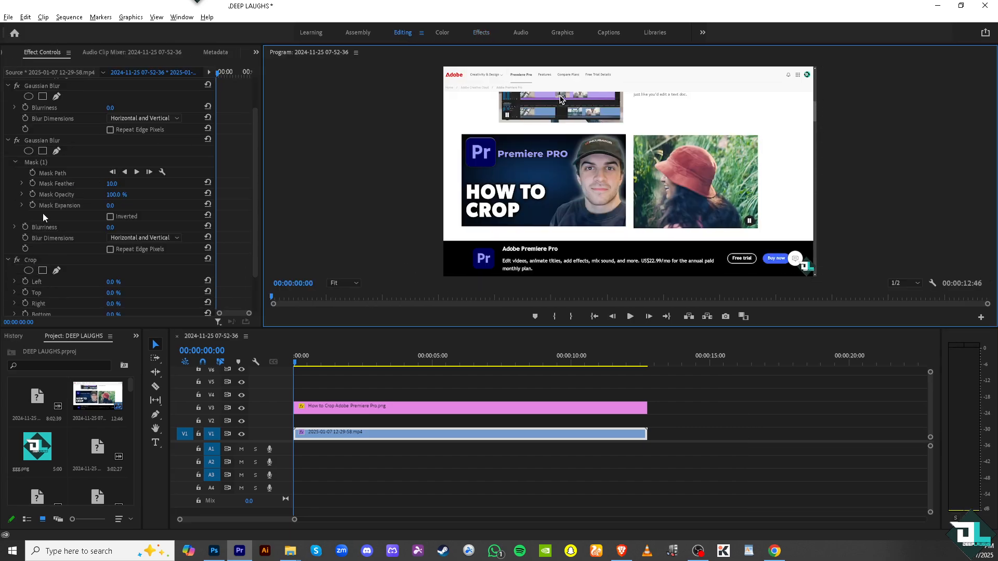
scroll(51, 284, "down", 3)
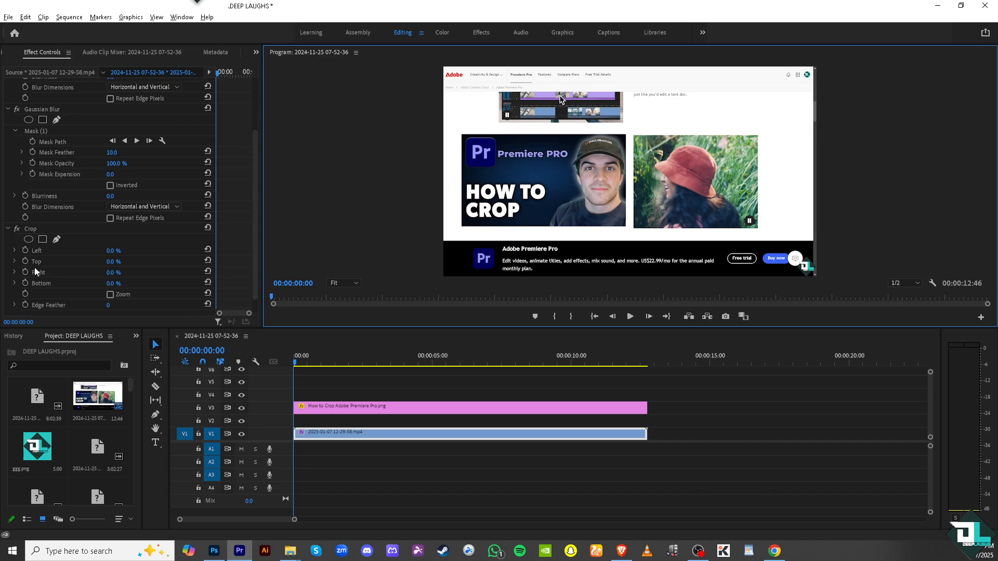
left_click(43, 240)
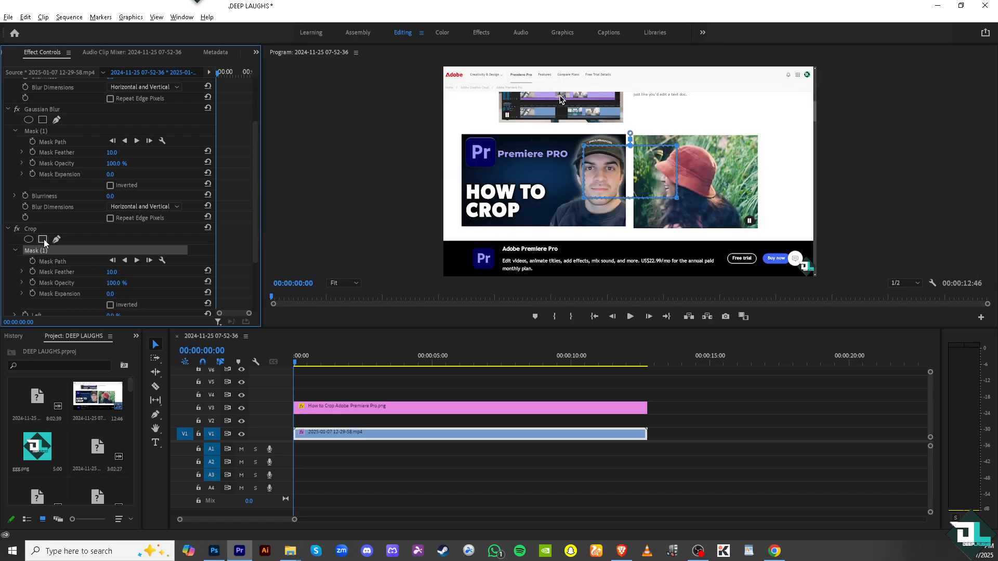
Move the Crop mask onto the photo of the woman in the red hat and fit its corners to the photo's edges.
left_click_drag(640, 162, 691, 152)
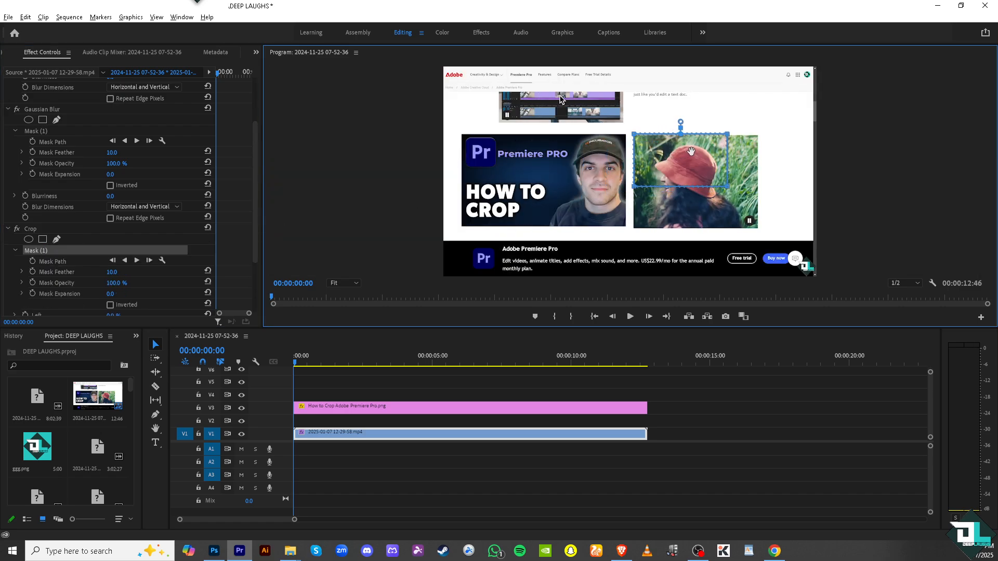
left_click_drag(726, 186, 760, 230)
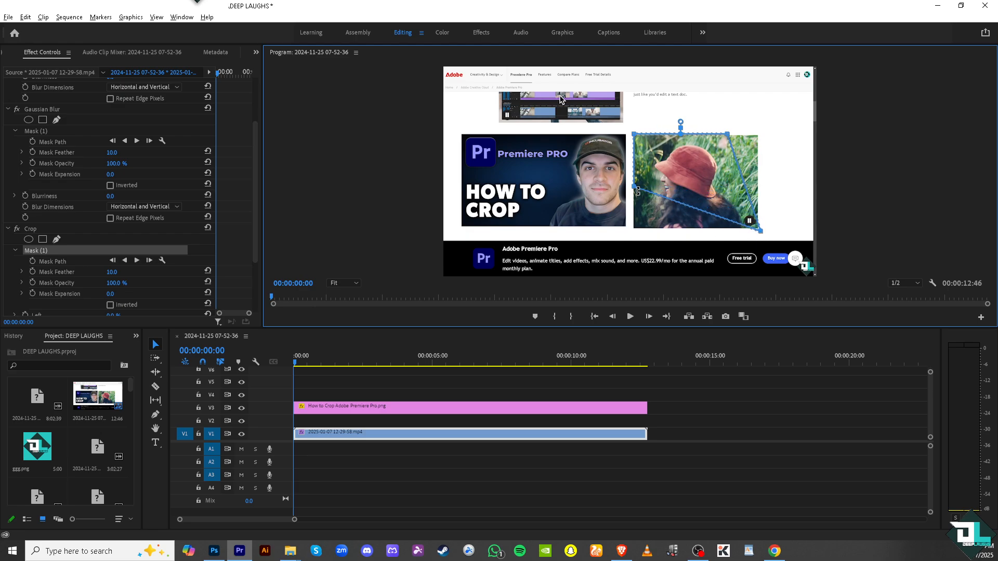
left_click_drag(636, 190, 634, 230)
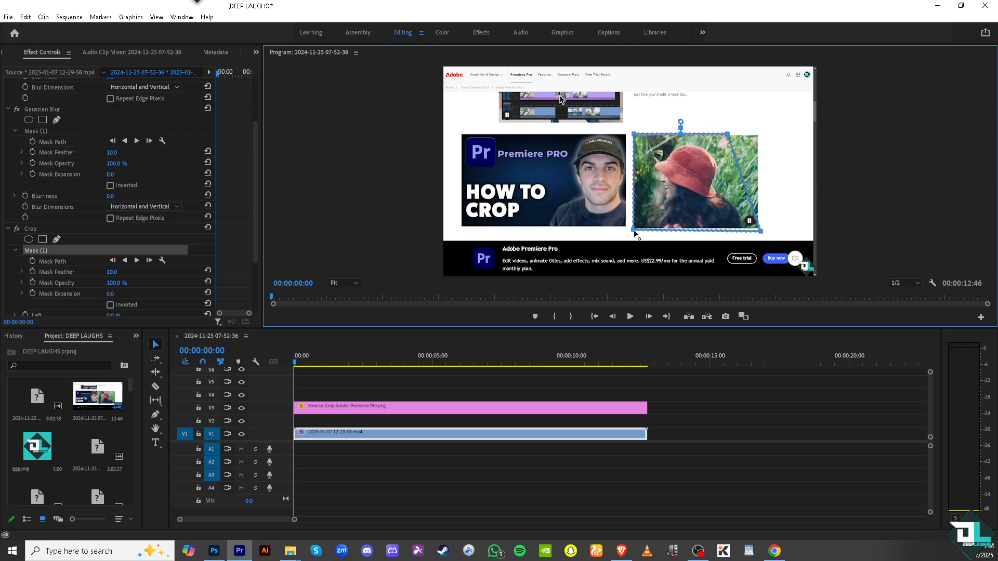
left_click_drag(727, 136, 759, 138)
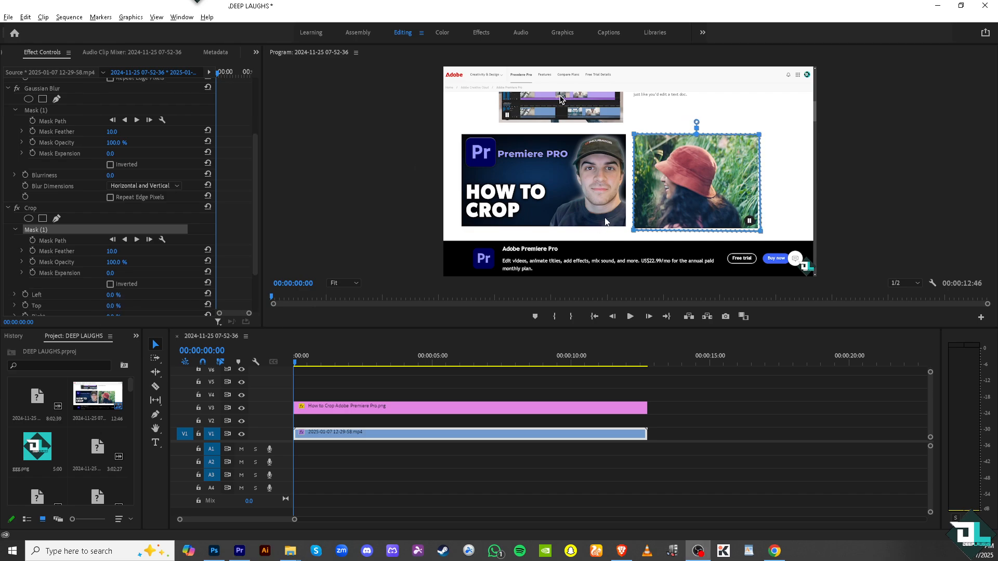
Try cropping the masked photo with Left at 53% and Top at 37%, and undo both changes.
scroll(70, 276, "down", 3)
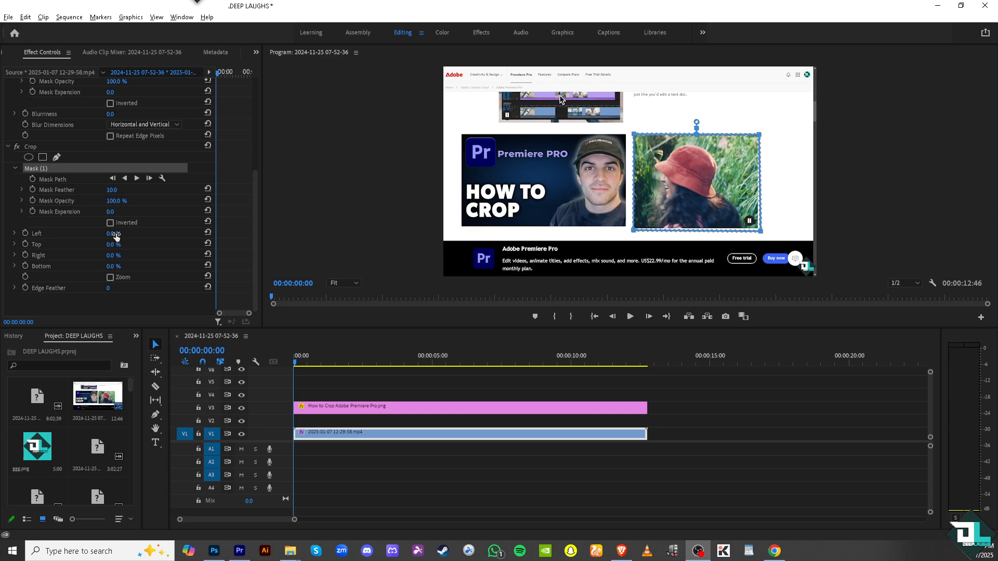
left_click(111, 236)
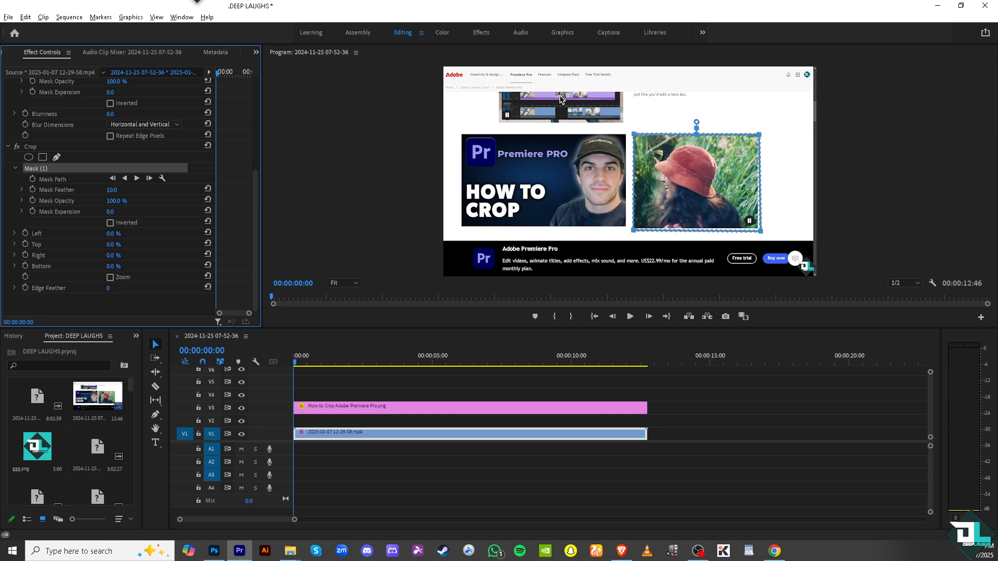
left_click_drag(115, 234, 122, 234)
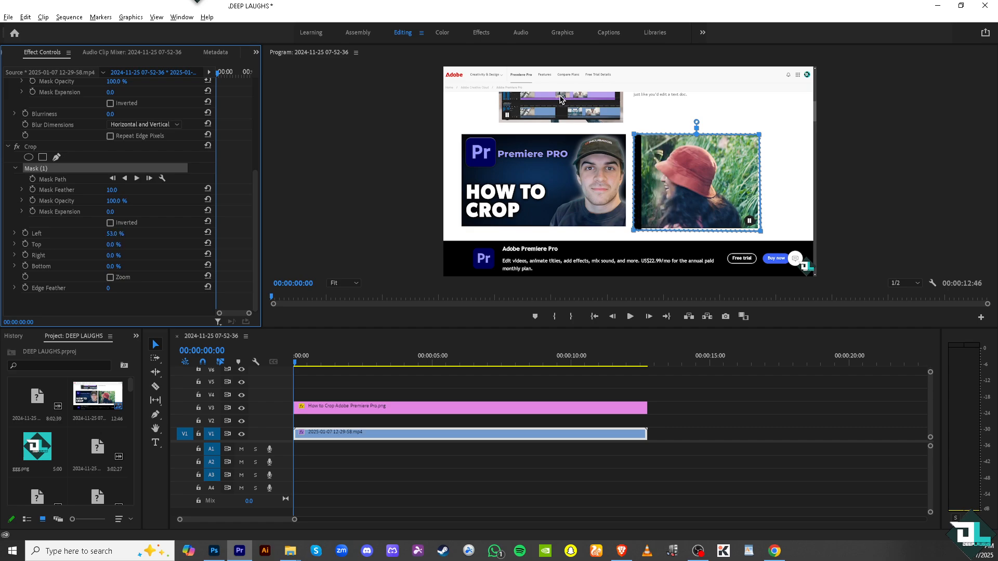
left_click_drag(111, 245, 124, 244)
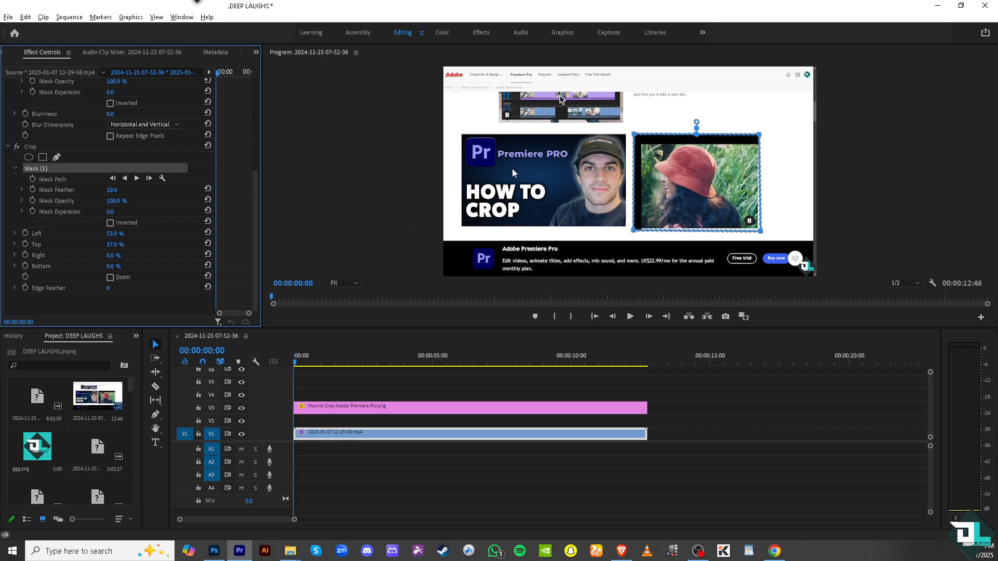
key("ctrl+z")
key("ctrl+z")
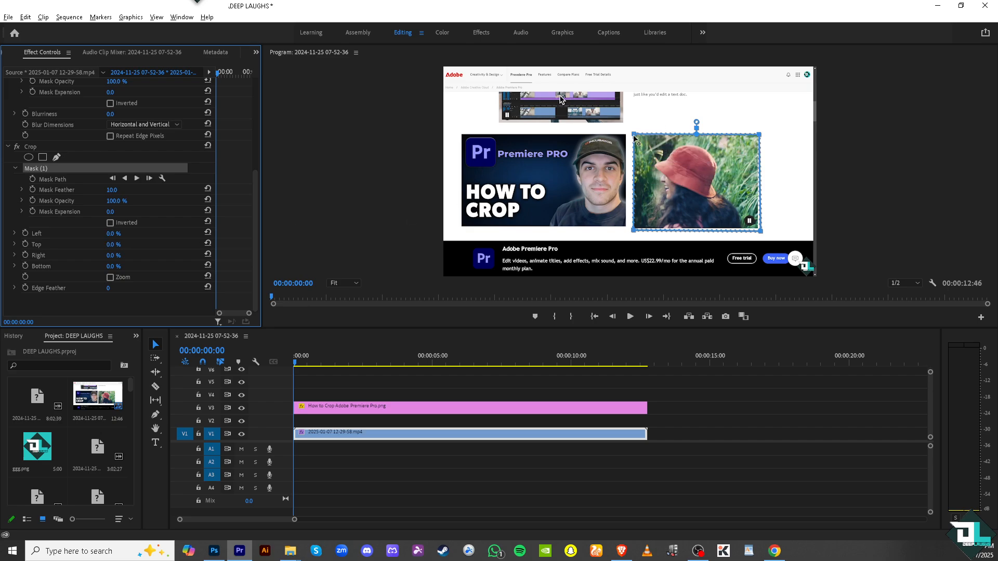
Try stretching the Crop mask's corners outward over the neighbouring thumbnail, and undo the corner moves.
left_click_drag(634, 136, 537, 97)
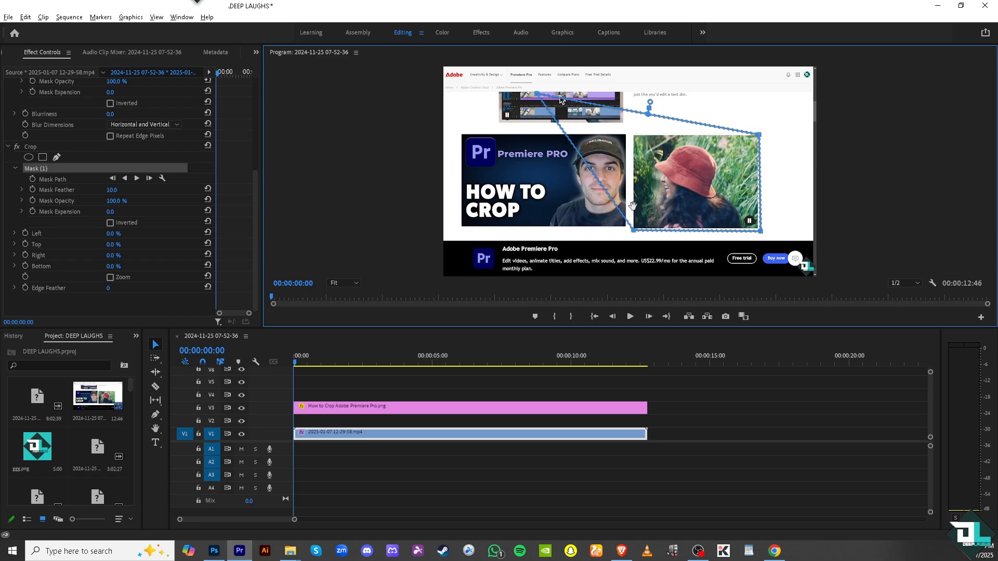
left_click_drag(633, 229, 515, 237)
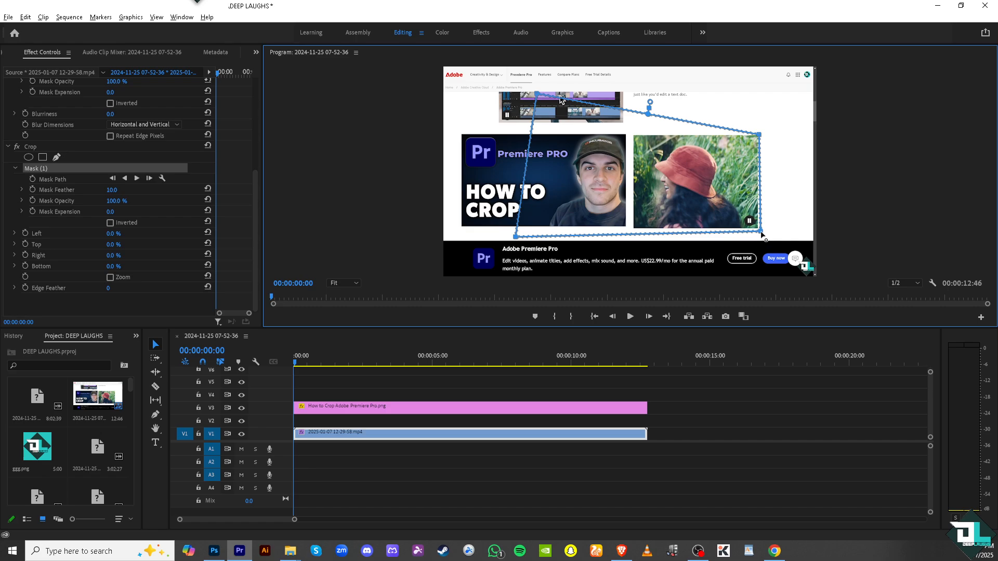
left_click_drag(761, 233, 802, 264)
key("ctrl+z")
key("ctrl+z")
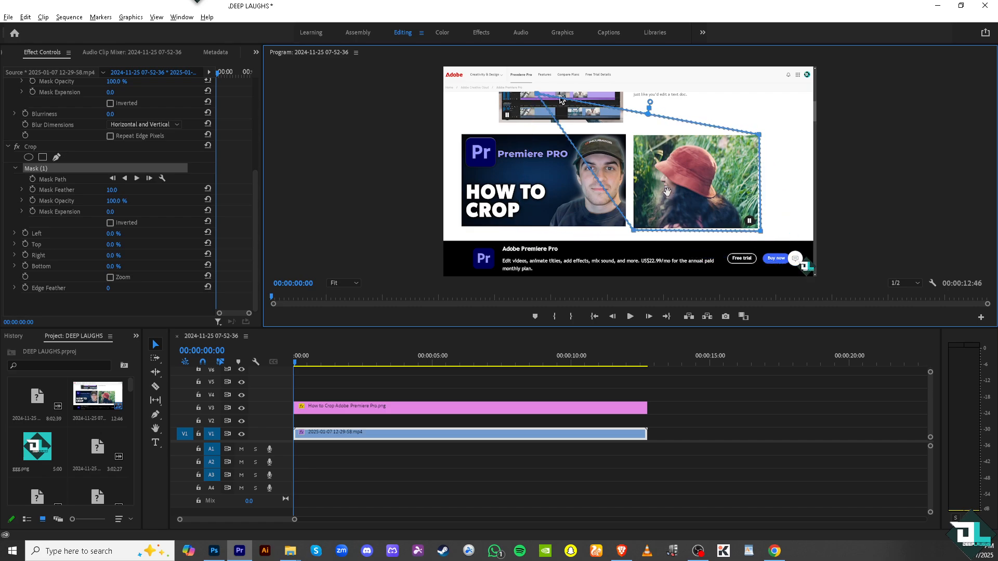
key("ctrl+z")
Set the Crop effect's Left to 56%, Top to 38%, Right to 25% and Bottom to 31%.
left_click(110, 235)
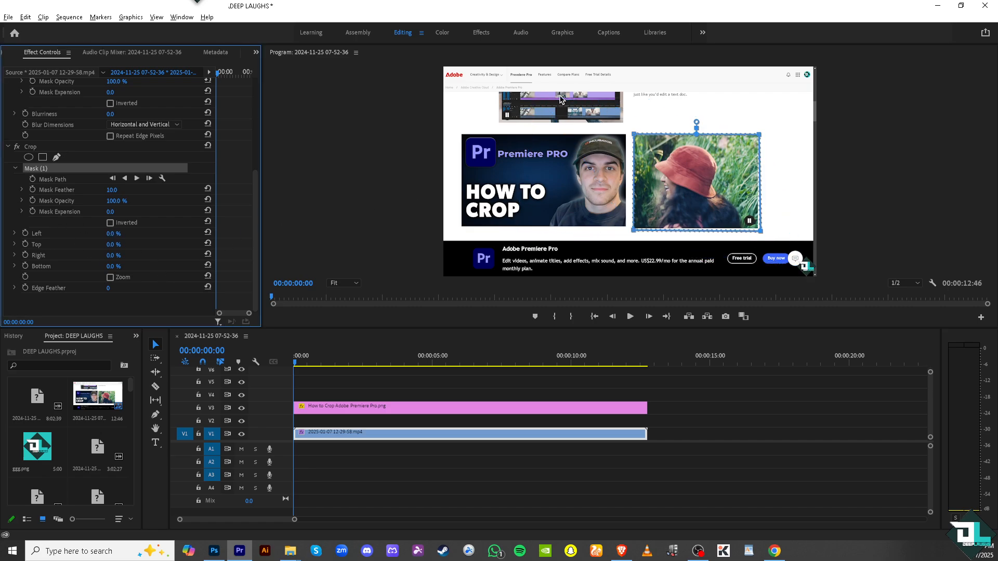
left_click_drag(129, 236, 122, 255)
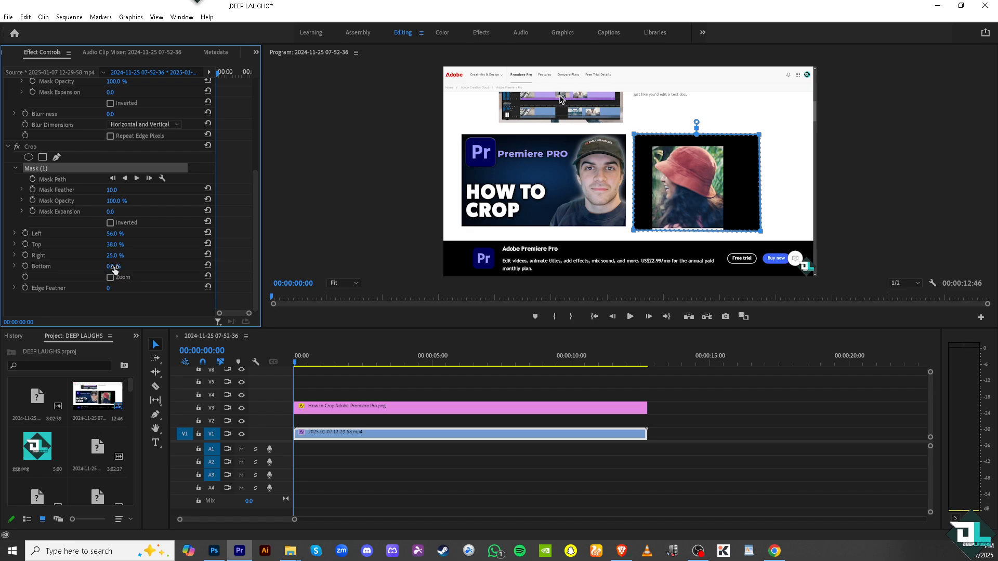
left_click_drag(114, 266, 124, 266)
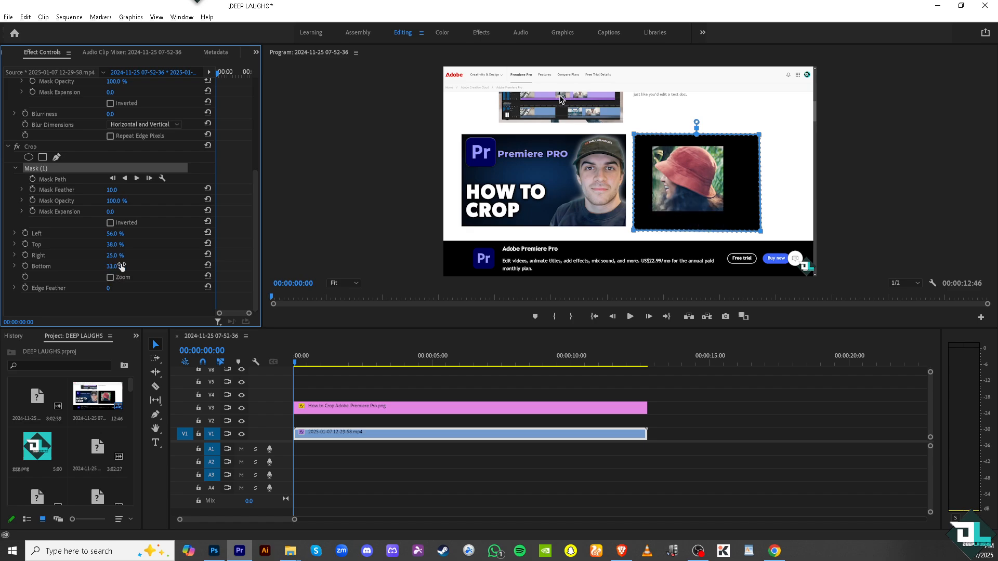
Play the sequence to preview the masked crop, pausing at 00:00:06:59 and again at 00:00:08:34.
key("space")
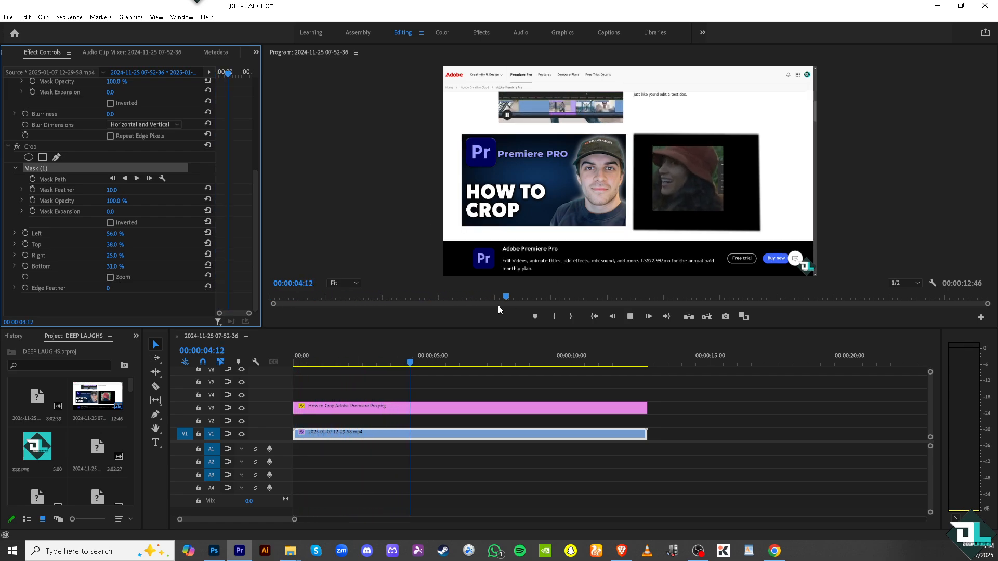
left_click(630, 317)
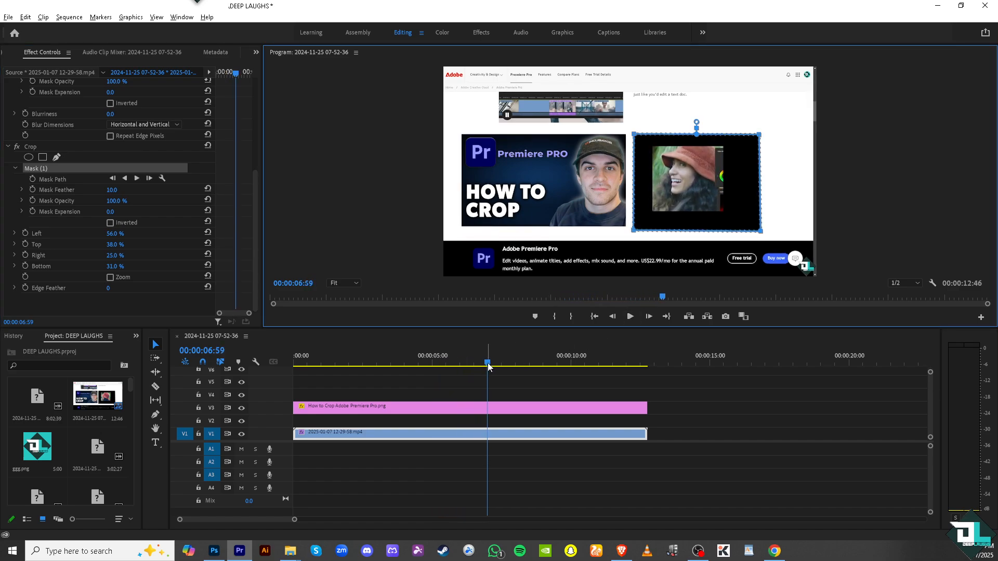
left_click(631, 317)
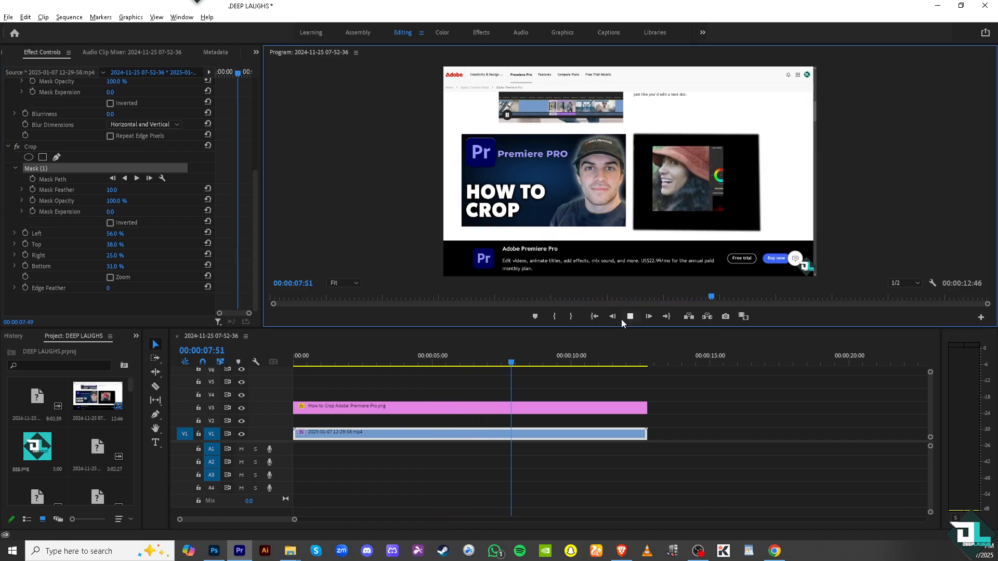
left_click(630, 317)
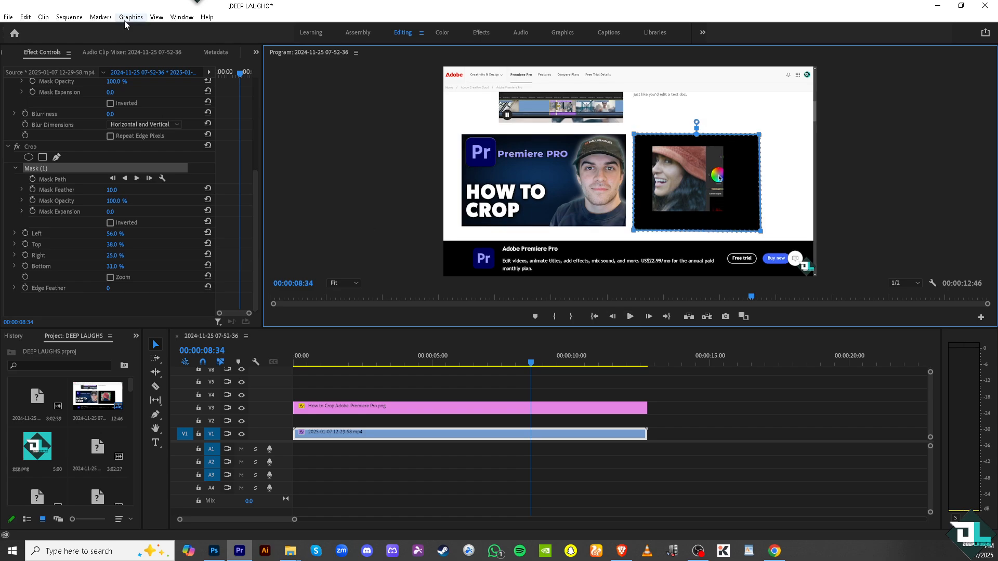
Undo the Left, Top, Right and Bottom changes of the Crop effect.
key("ctrl+z")
key("ctrl+z")
key("ctrl+z")
key("ctrl+z")
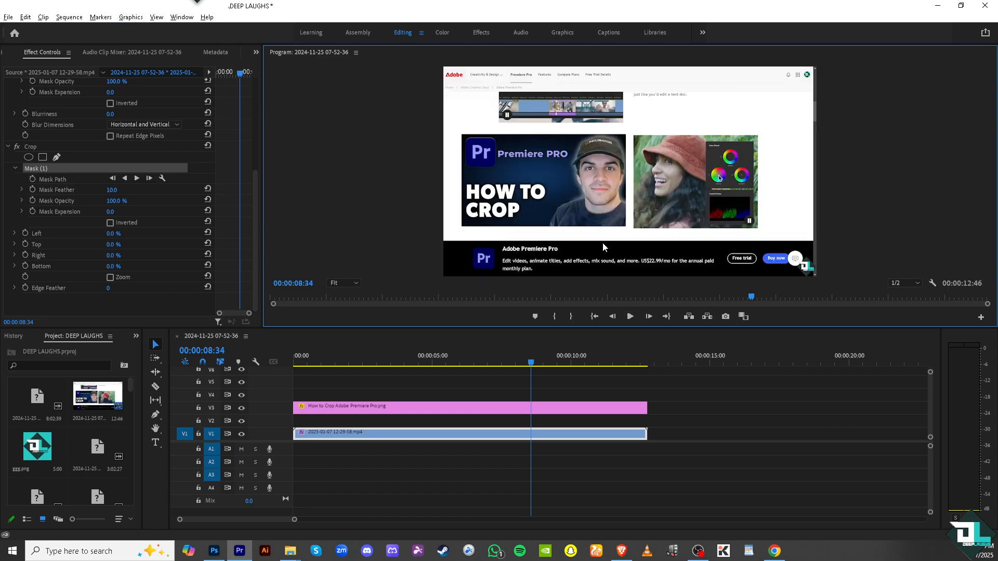
Undo adding the Crop mask, enlarge the video clip on V1, and shift it so the woman's photo fills the frame's right side.
key("ctrl+z")
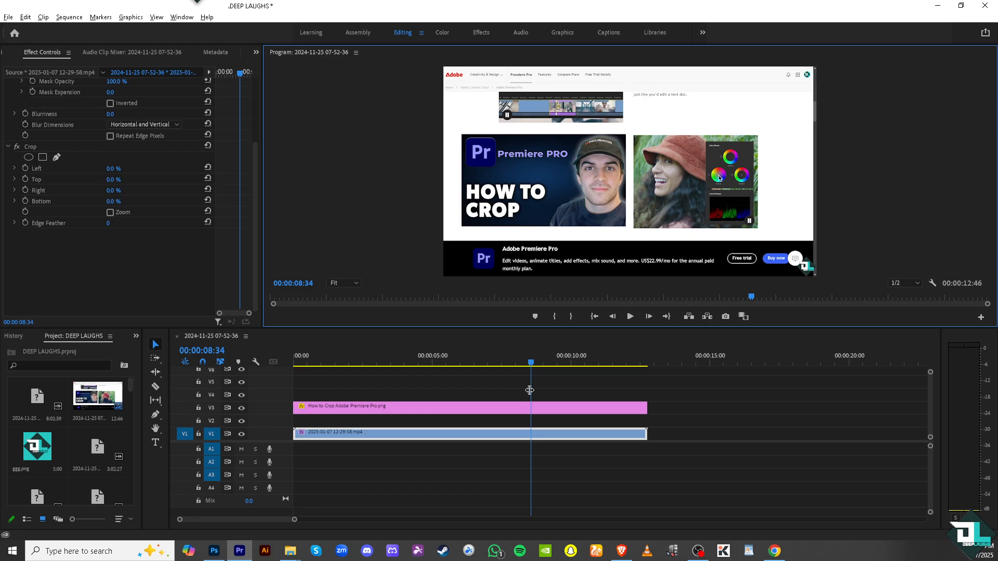
left_click(400, 439)
left_click(690, 127)
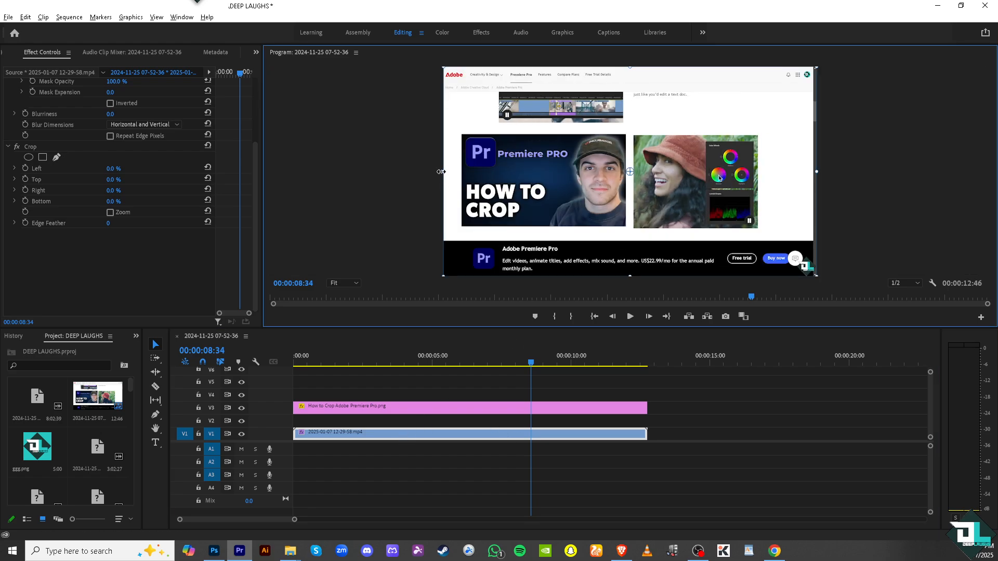
left_click_drag(440, 172, 204, 188)
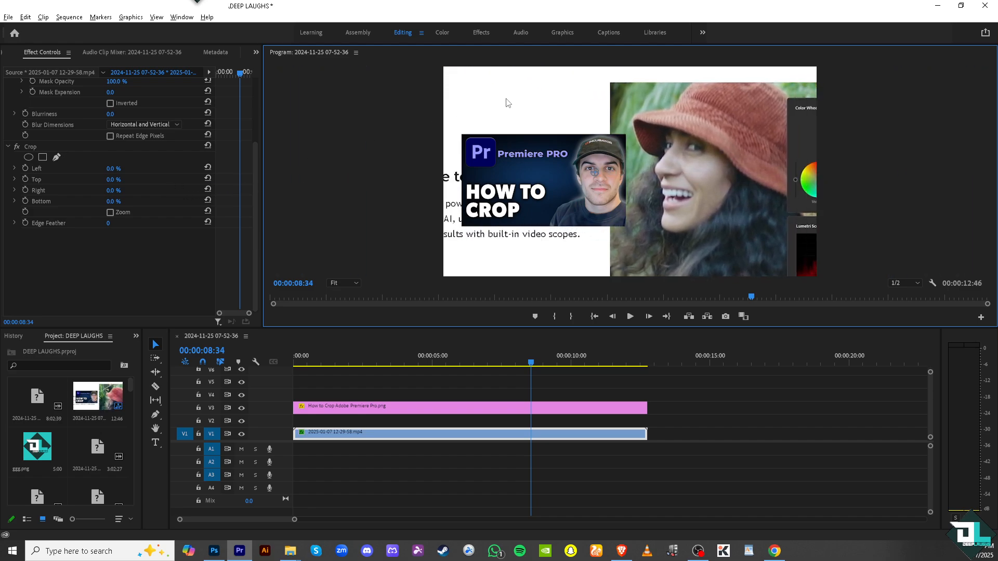
left_click_drag(507, 103, 558, 86)
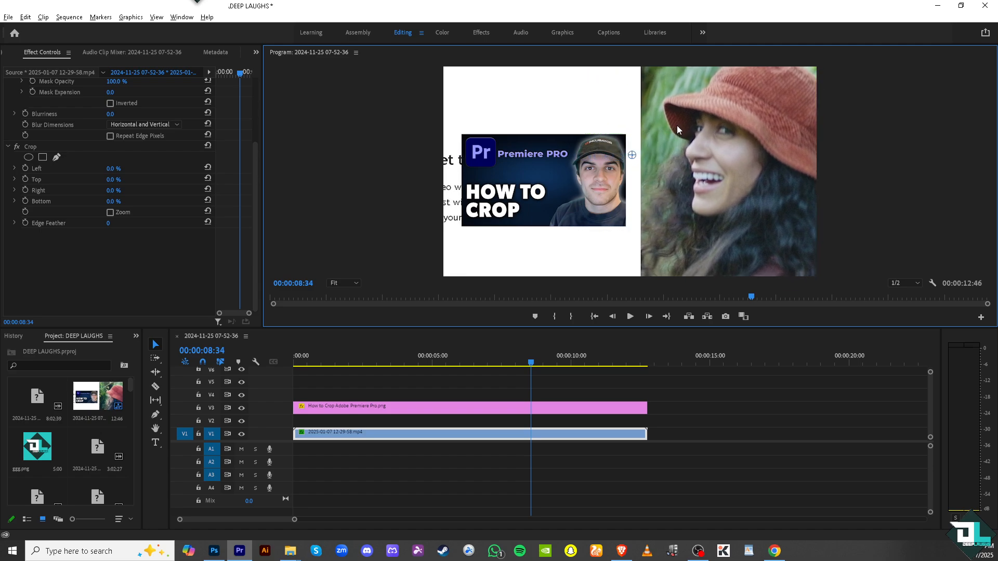
mouse_move(677, 126)
left_mouse_down()
mouse_move(669, 127)
mouse_move(682, 127)
left_mouse_up()
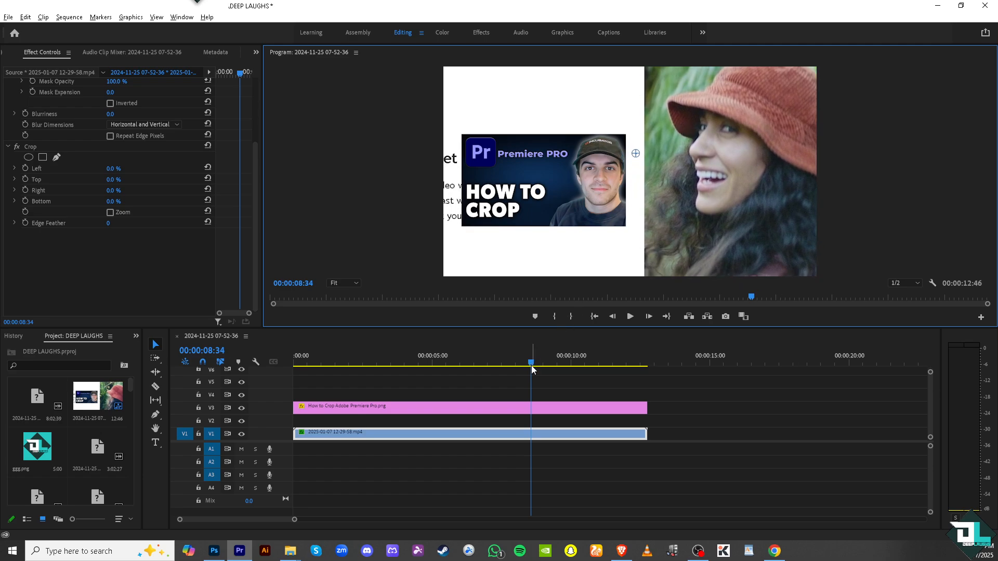
Play the sequence from the start to preview the enlarged clip, pause it, and return the playhead to 00:00:00:00.
left_click_drag(530, 365, 273, 360)
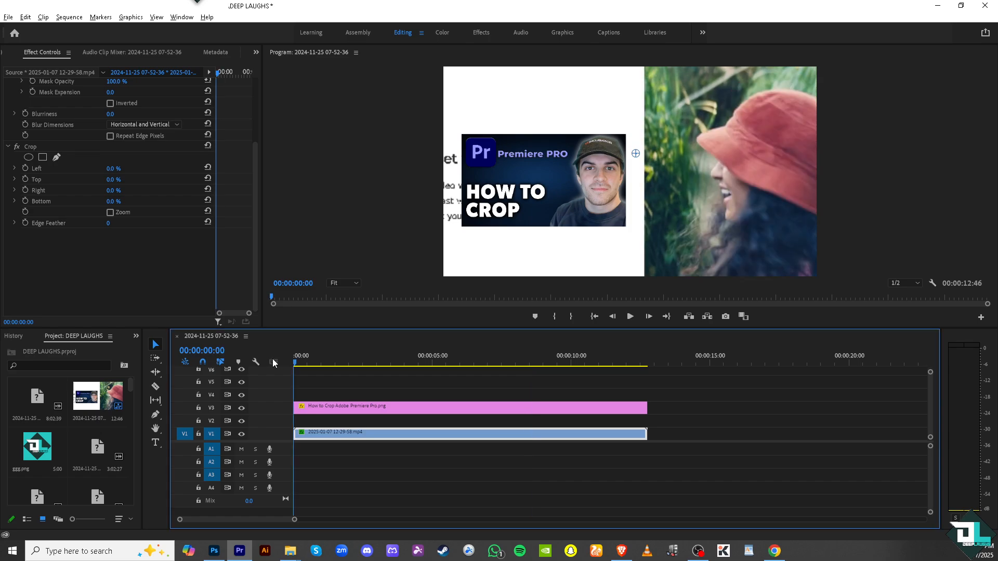
left_click(630, 317)
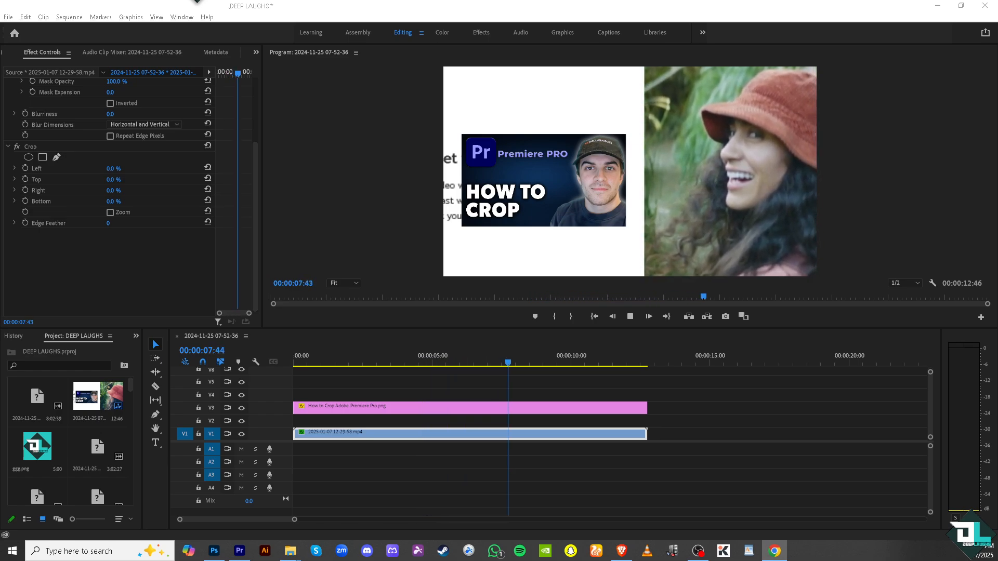
left_click(630, 318)
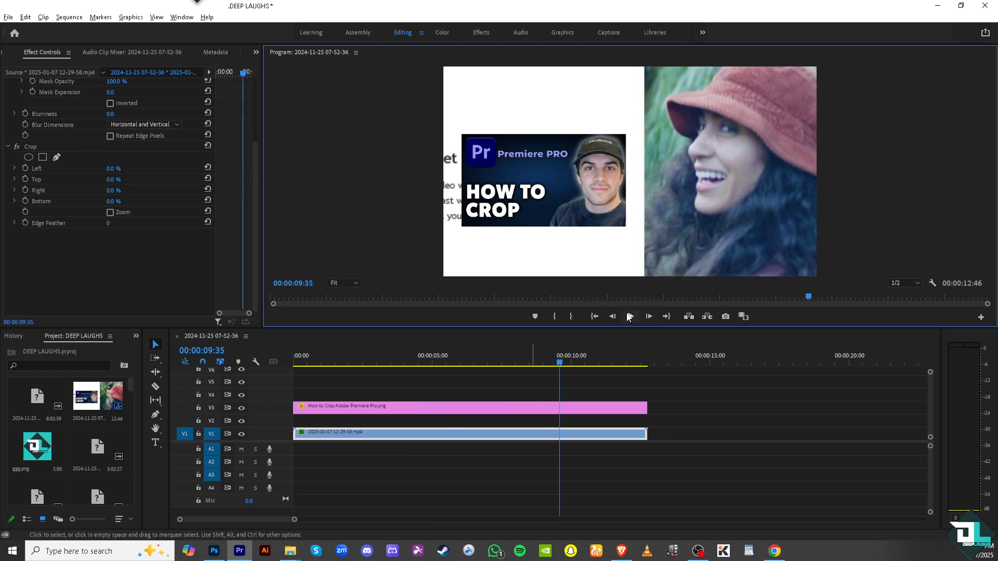
left_click_drag(326, 368, 294, 368)
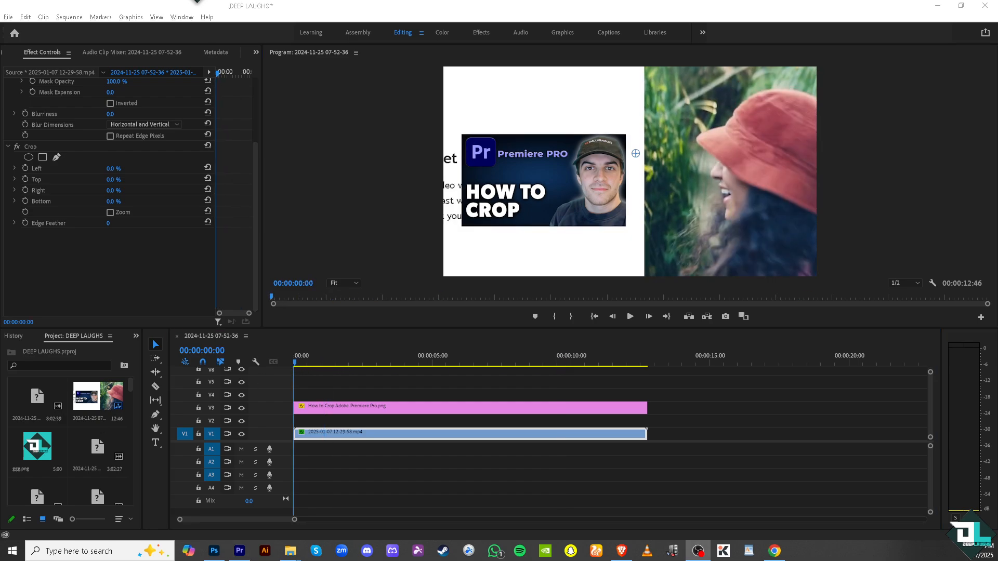
Set the sequence's frame size to 600 horizontal by 600 vertical and apply the sequence settings.
left_click(76, 19)
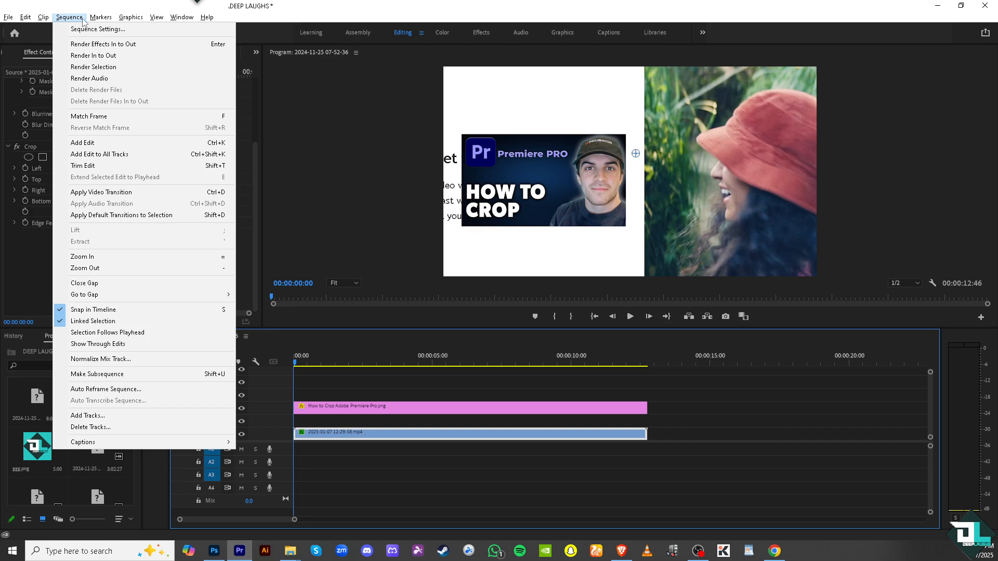
left_click(107, 29)
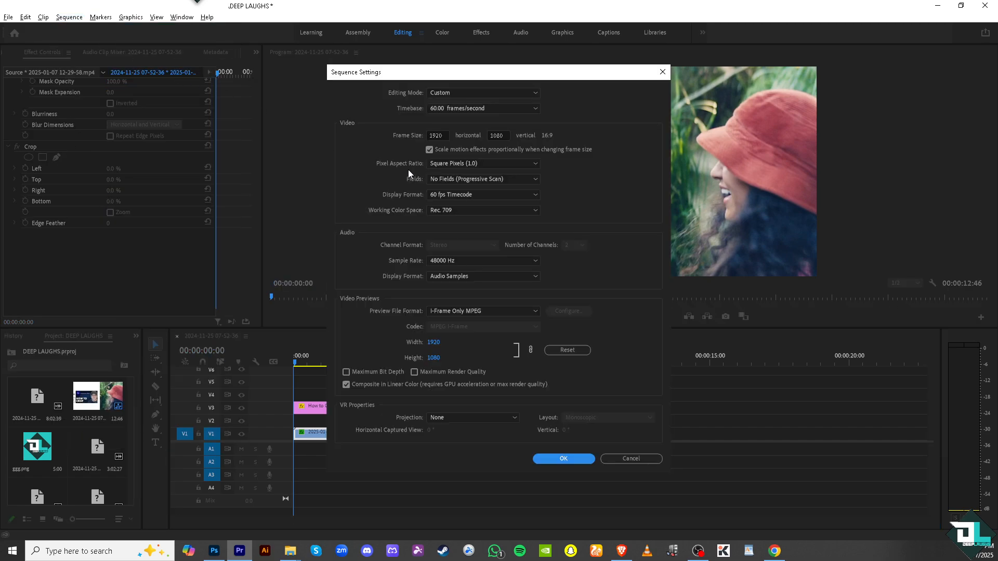
double_click(447, 135)
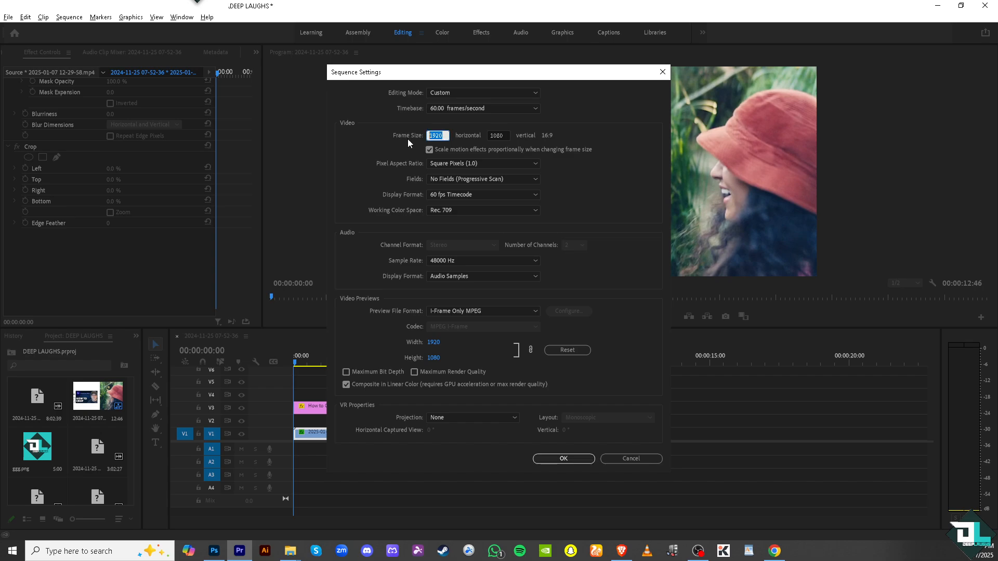
type("600")
key("Tab")
type("600")
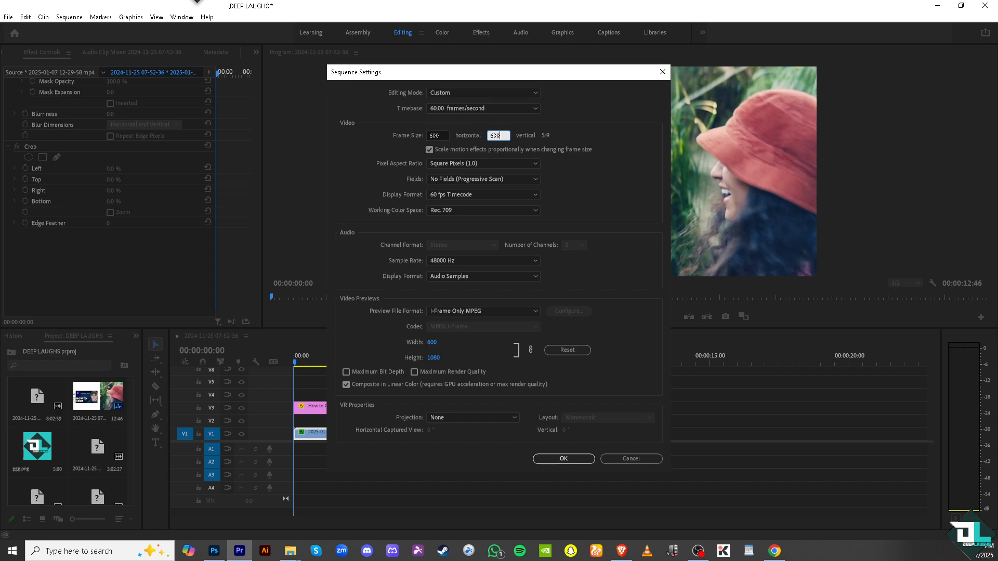
left_click(575, 460)
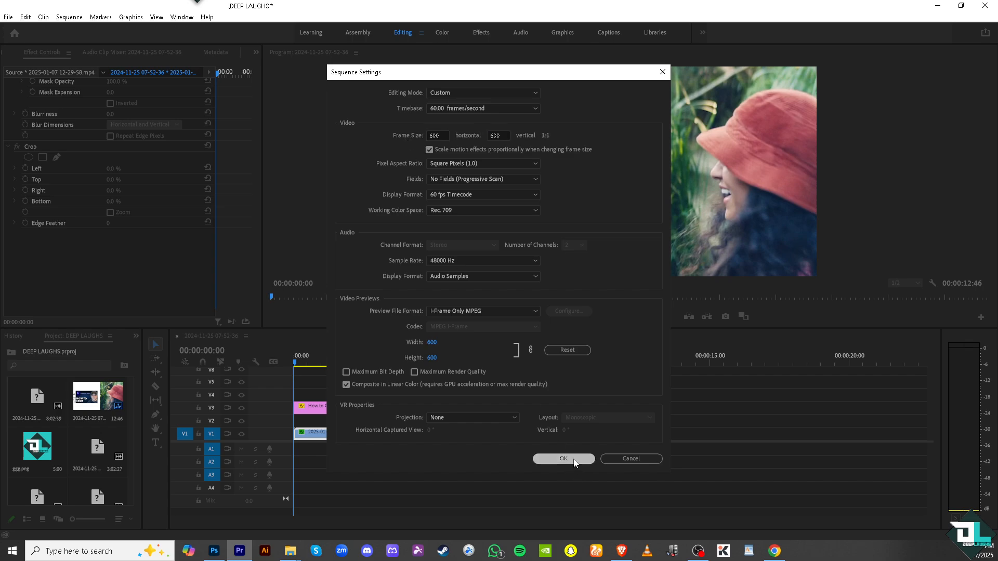
left_click(546, 288)
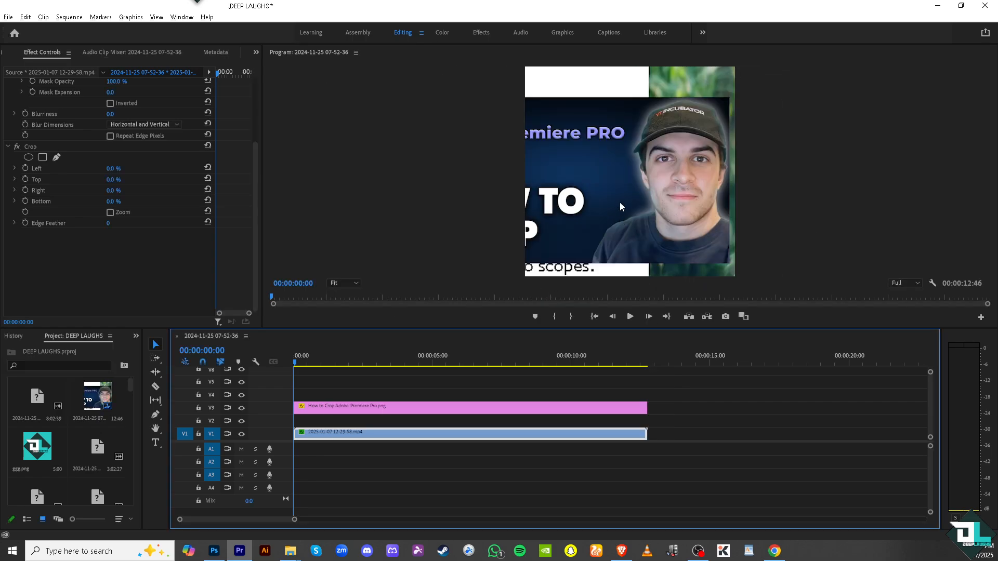
key("alt+Tab")
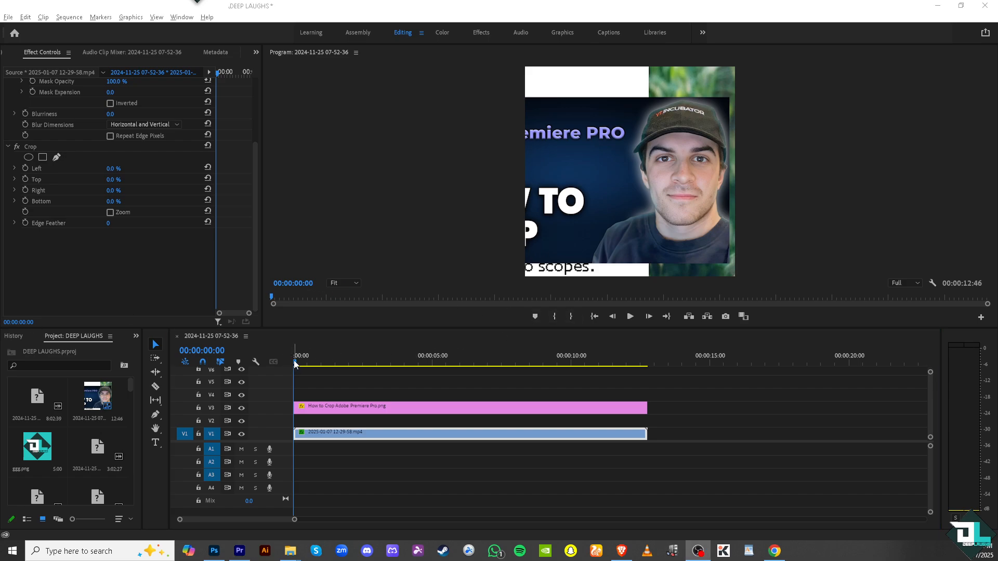
key("alt+Tab")
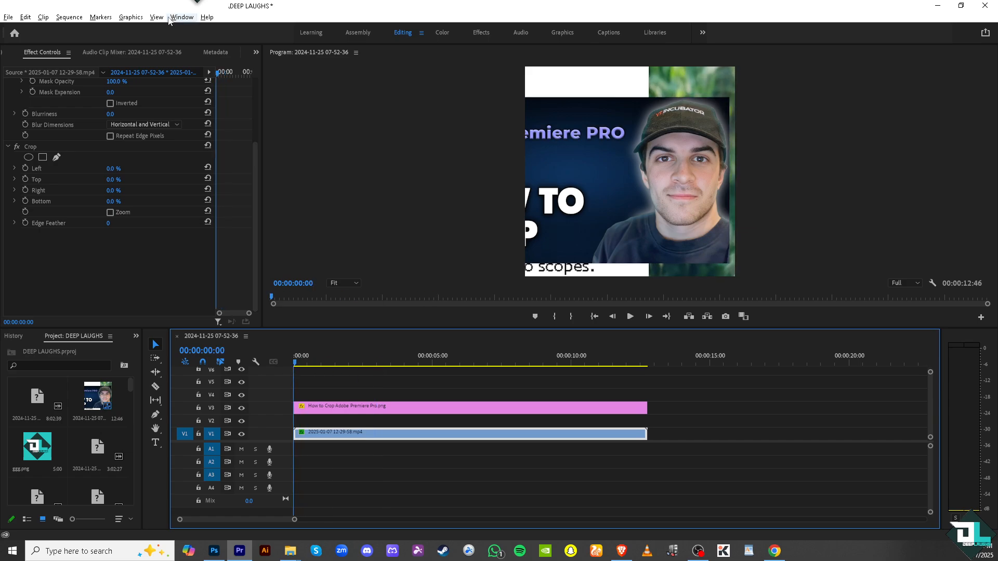
left_click(484, 33)
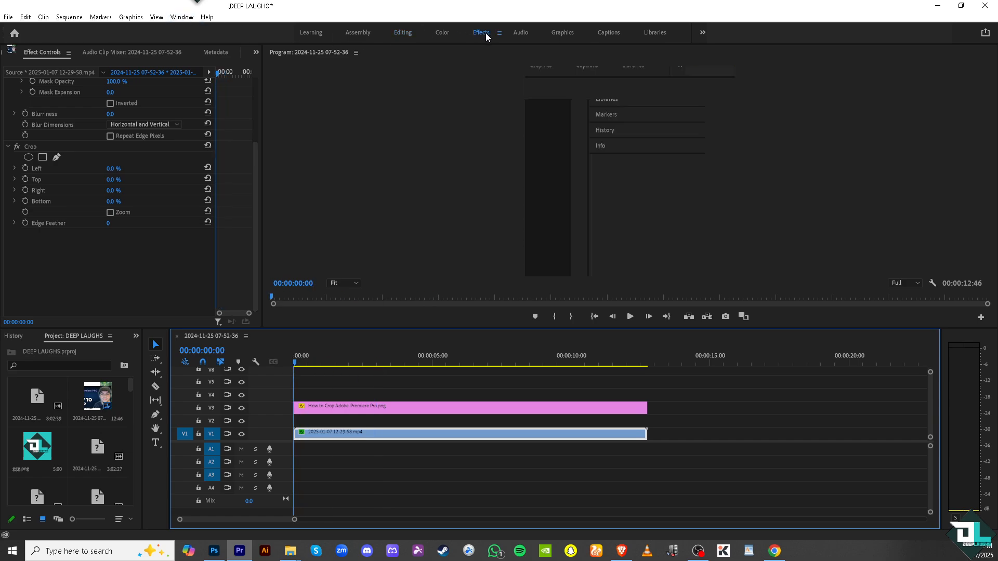
left_click(400, 32)
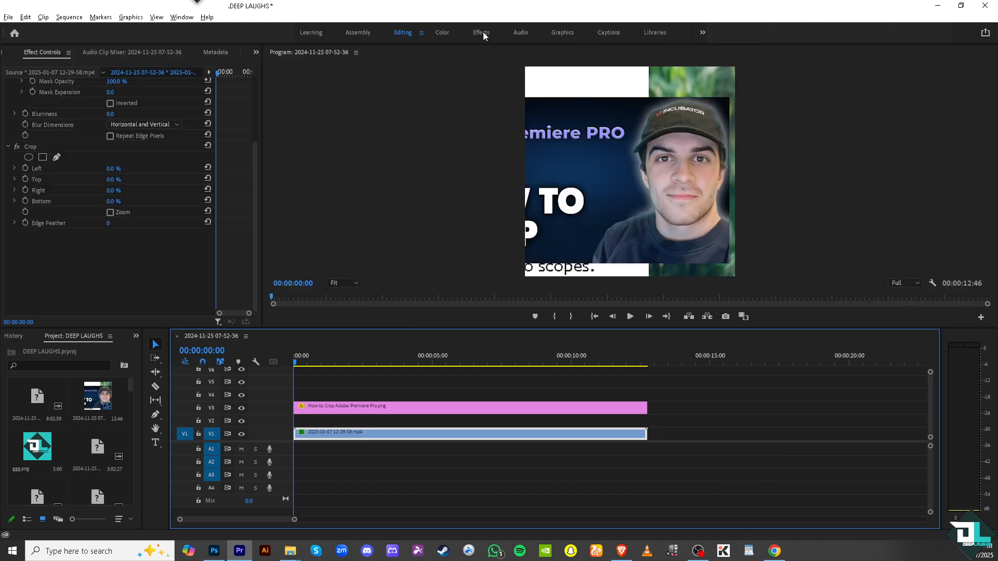
left_click(482, 33)
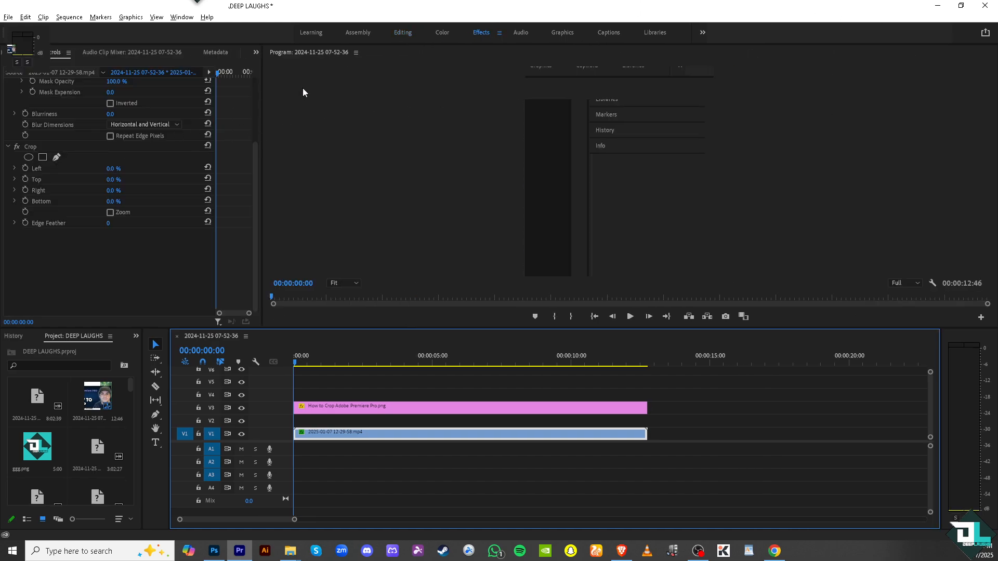
left_click(400, 32)
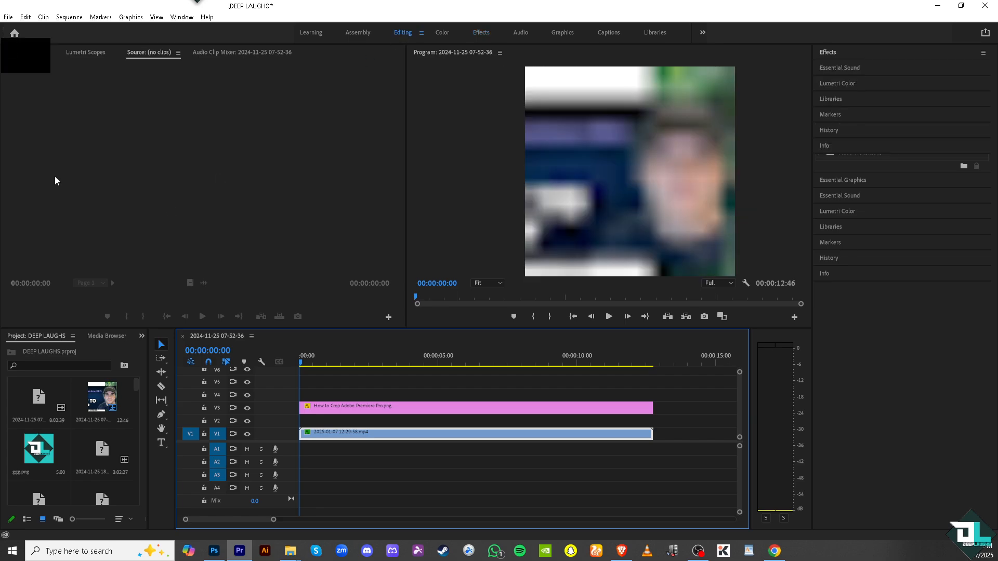
Add a rectangular mask and an elliptical mask to the Crop effect, narrowing the ellipse to the width of the man's face.
left_click(41, 158)
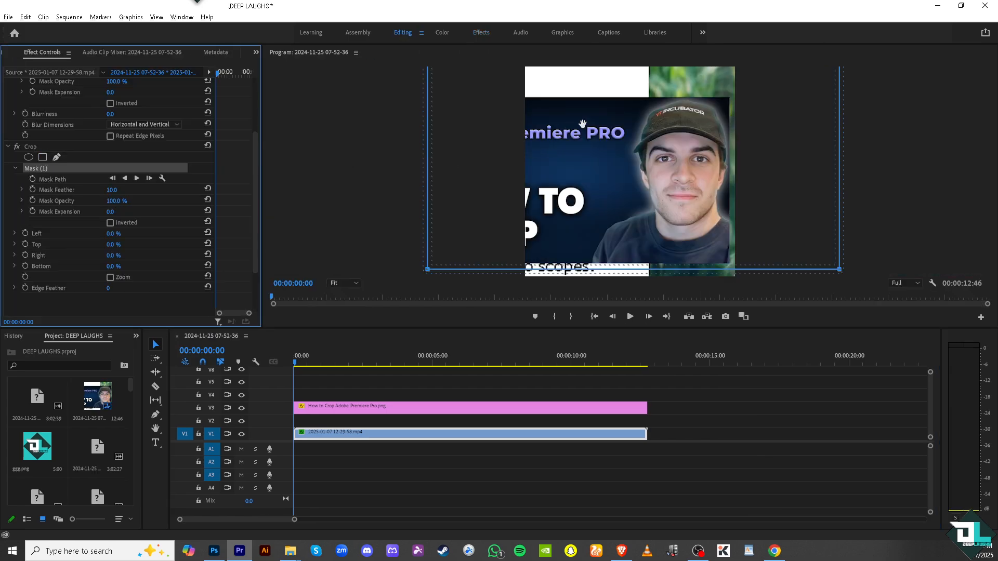
left_click(28, 157)
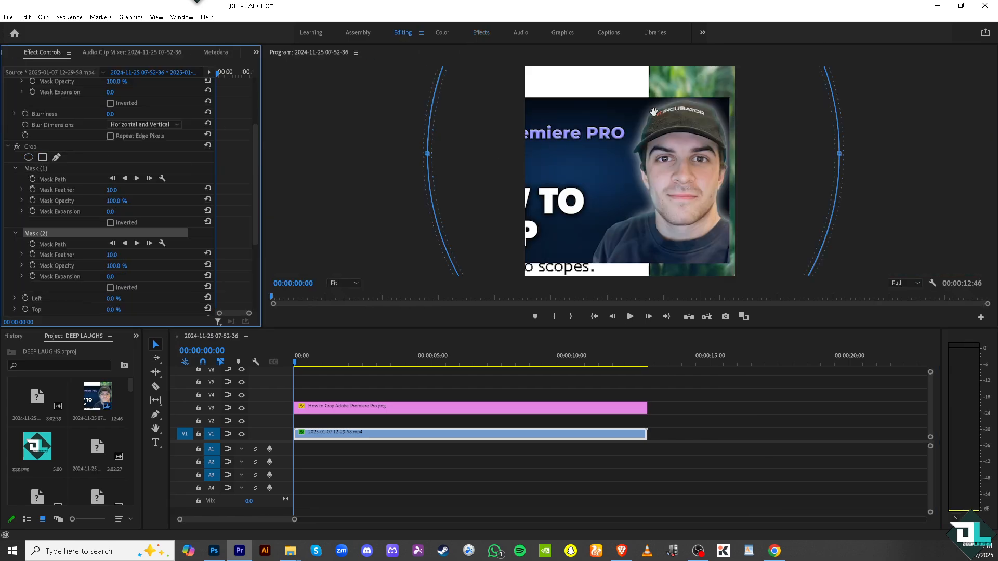
left_click_drag(428, 155, 631, 153)
left_click_drag(842, 158, 713, 153)
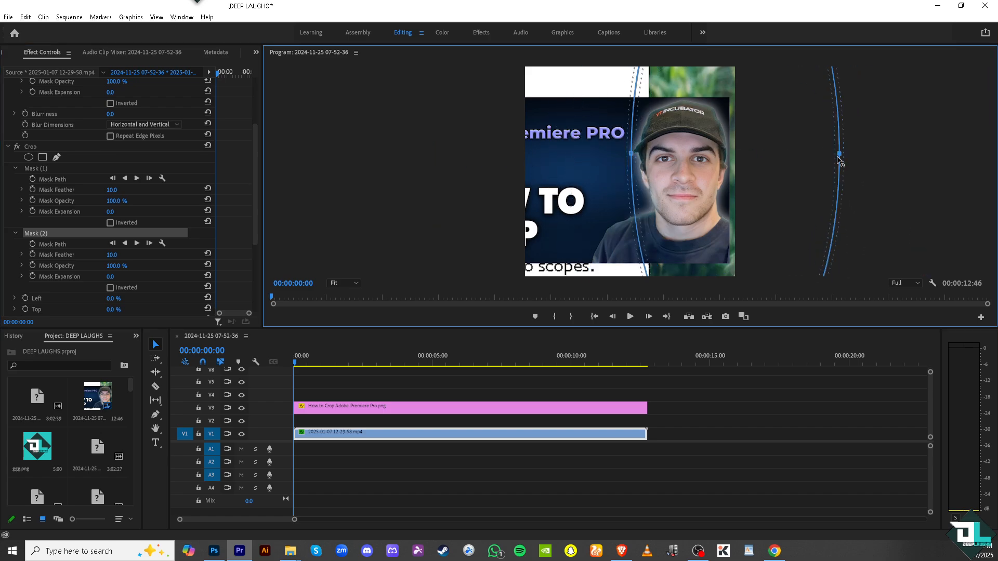
left_click_drag(839, 154, 724, 154)
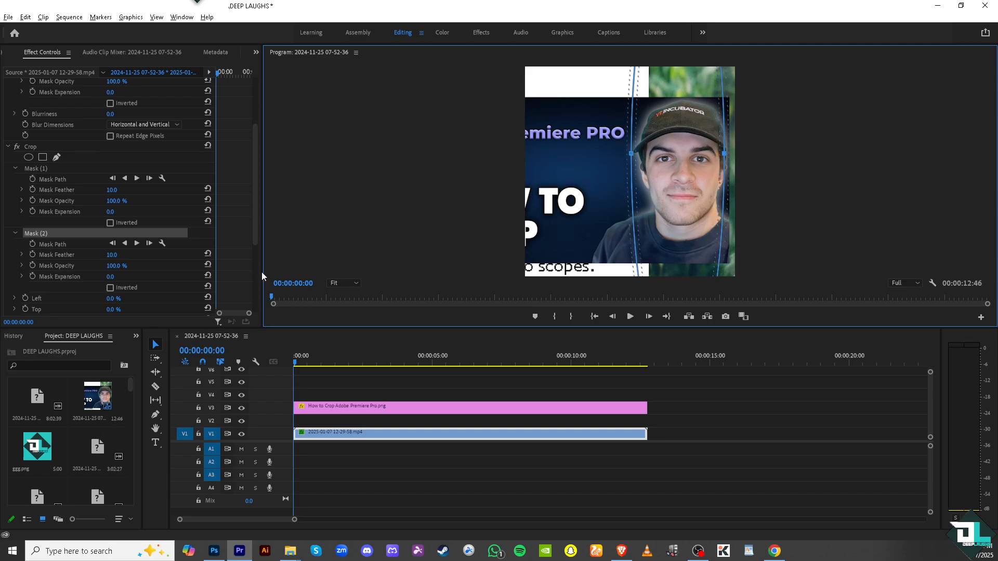
Set the Crop effect's Left to 70%, Top to 99%, Right to 58% and Bottom to 45%.
scroll(109, 297, "up", 2)
scroll(111, 281, "down", 1)
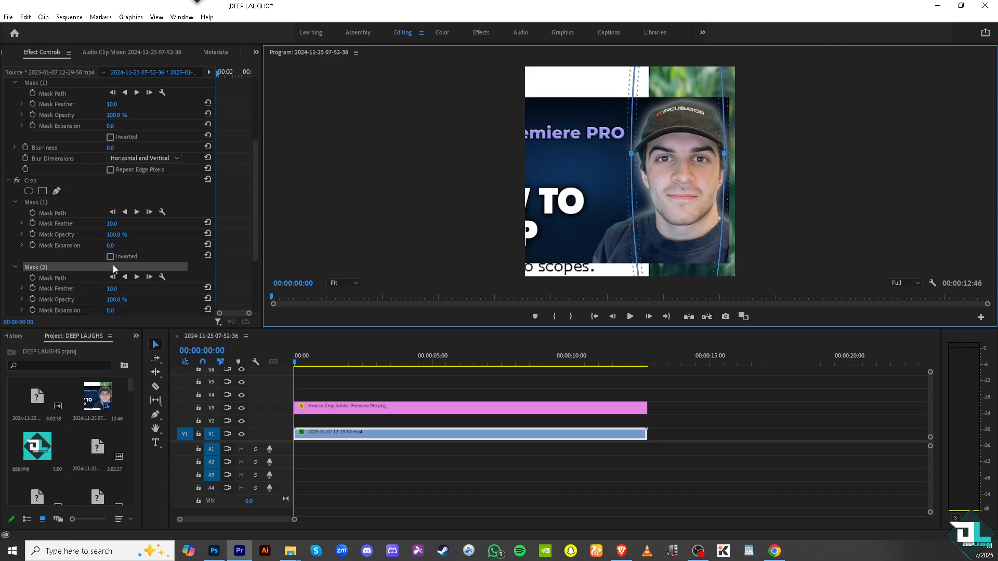
scroll(115, 273, "down", 3)
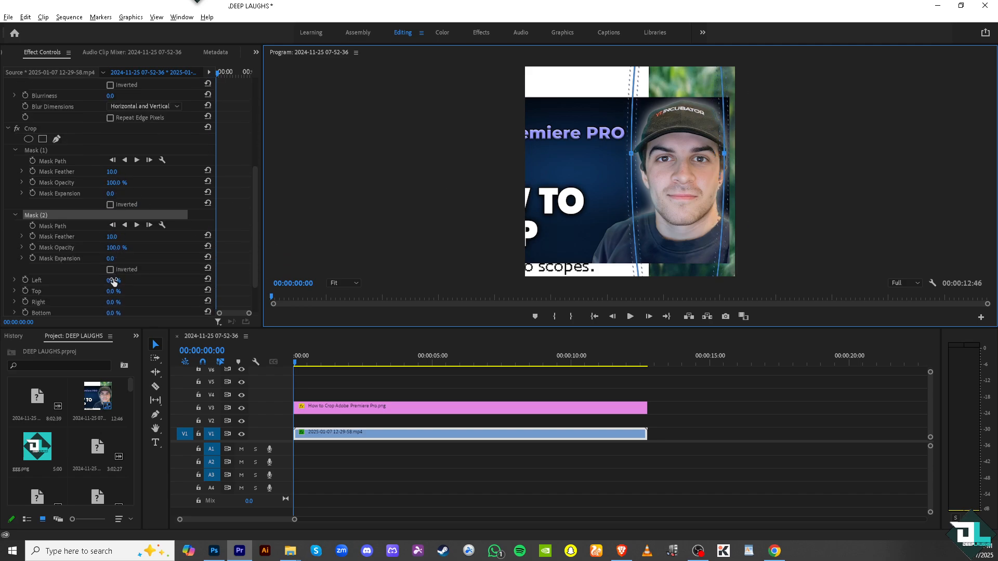
left_click_drag(114, 281, 133, 313)
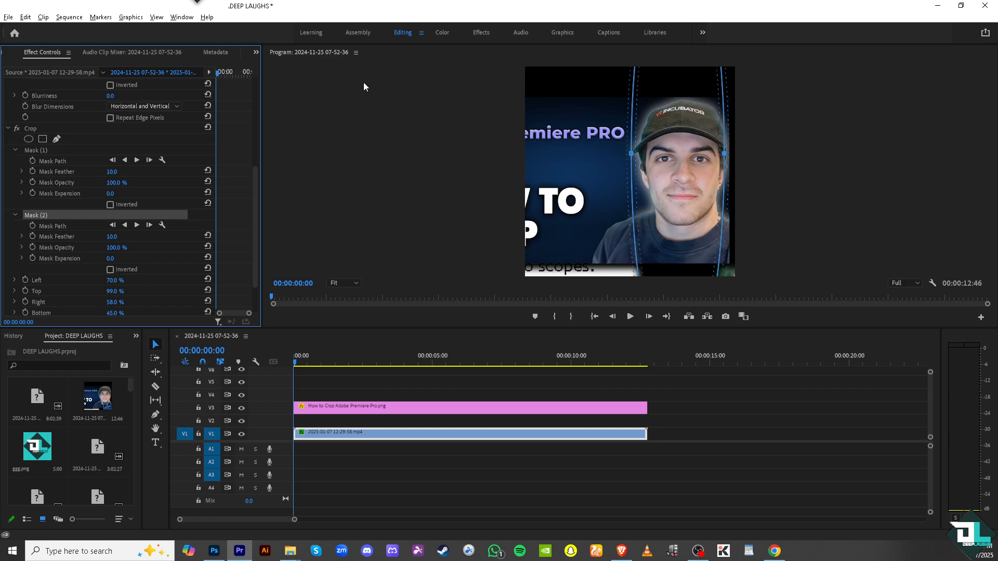
Play the square sequence briefly from the start to preview the masked crop.
left_click(8, 17)
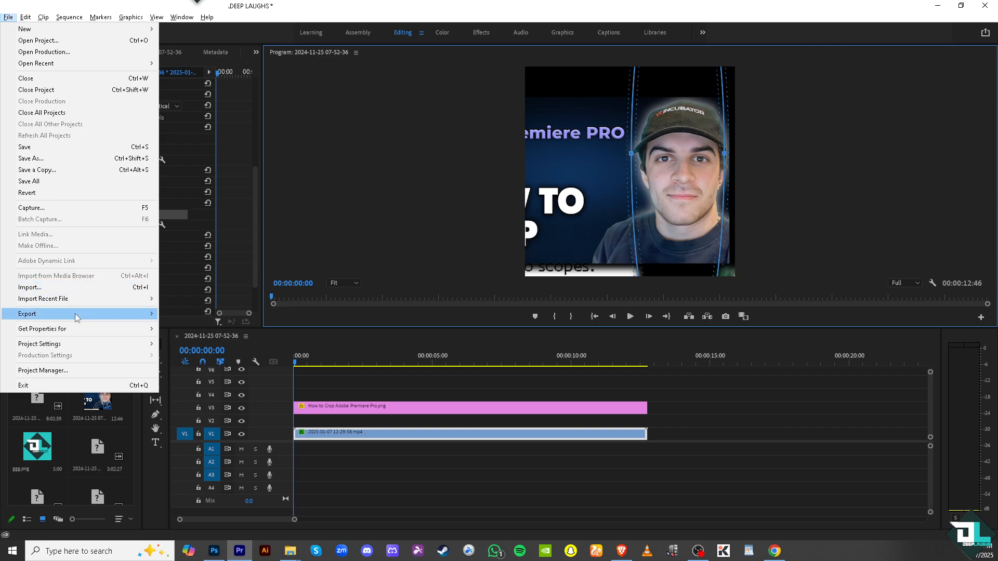
left_click(630, 318)
left_click(631, 317)
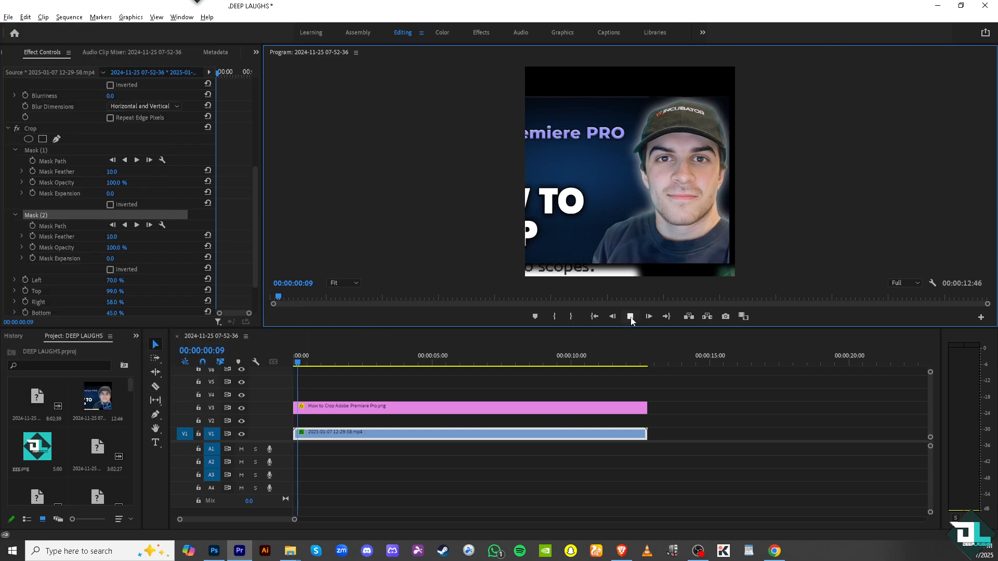